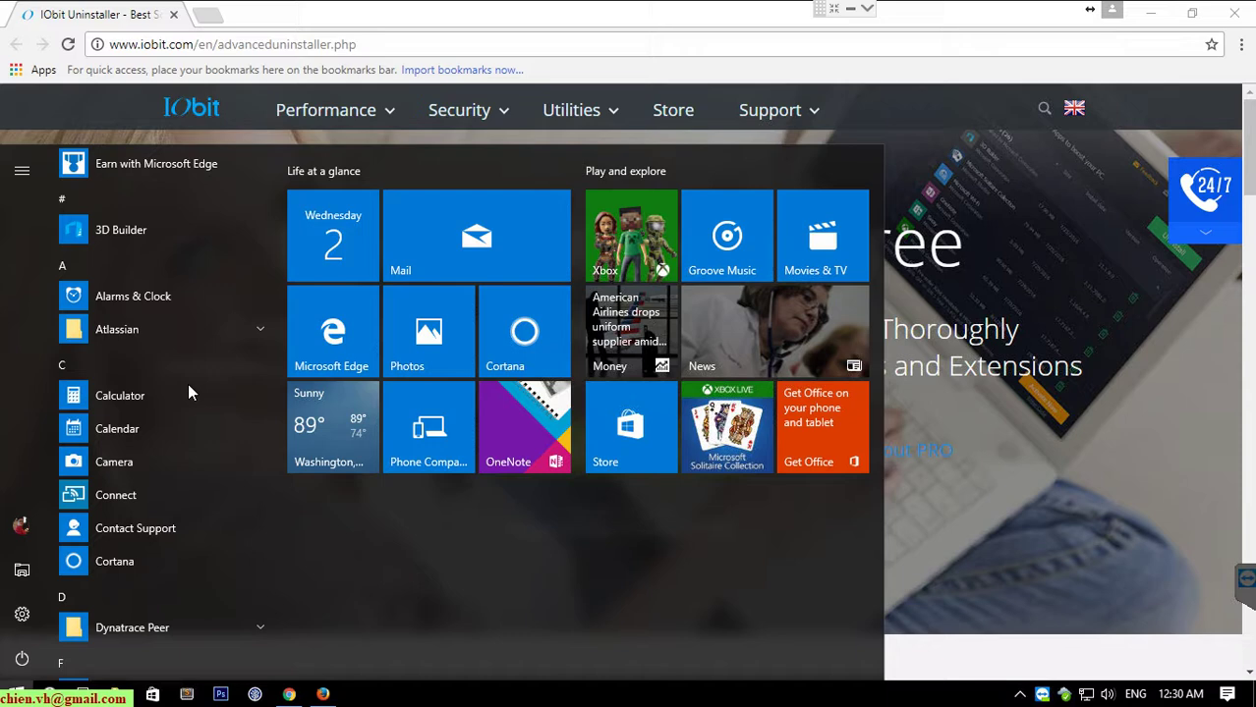
Download the free version of IObit Uninstaller 6 from its web page, skipping the Chrome new tab extension offer.
click(530, 14)
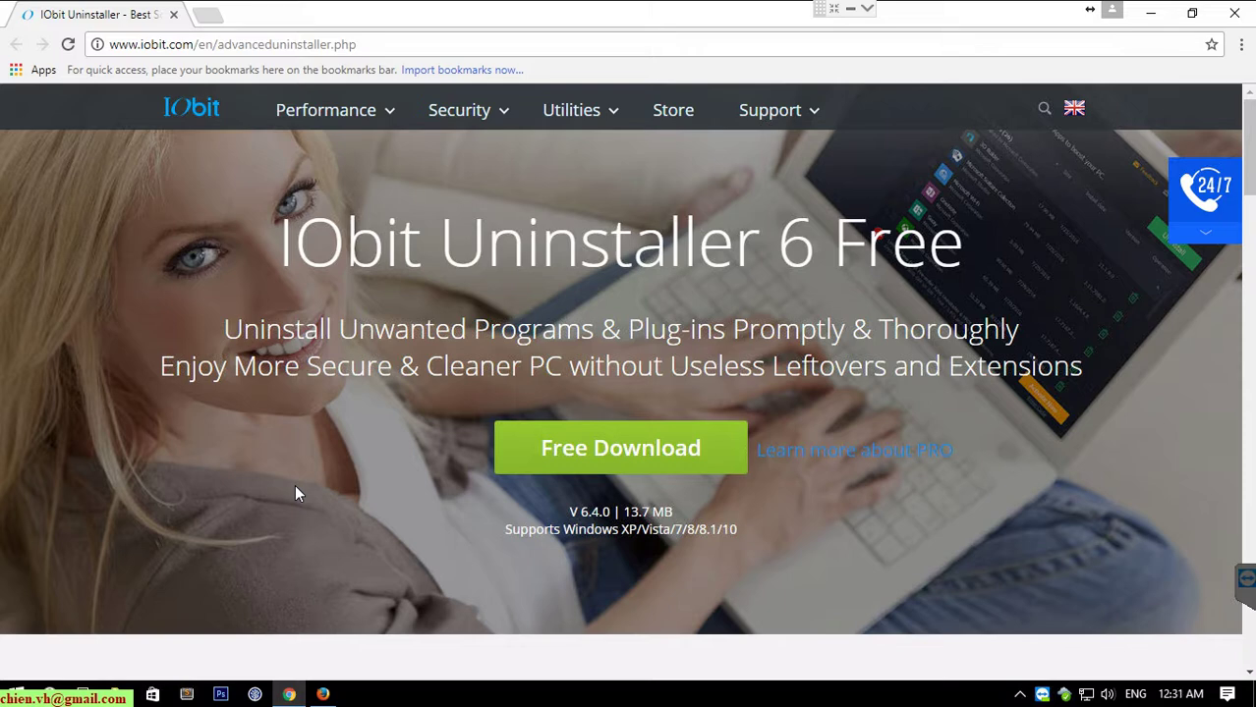
click(658, 460)
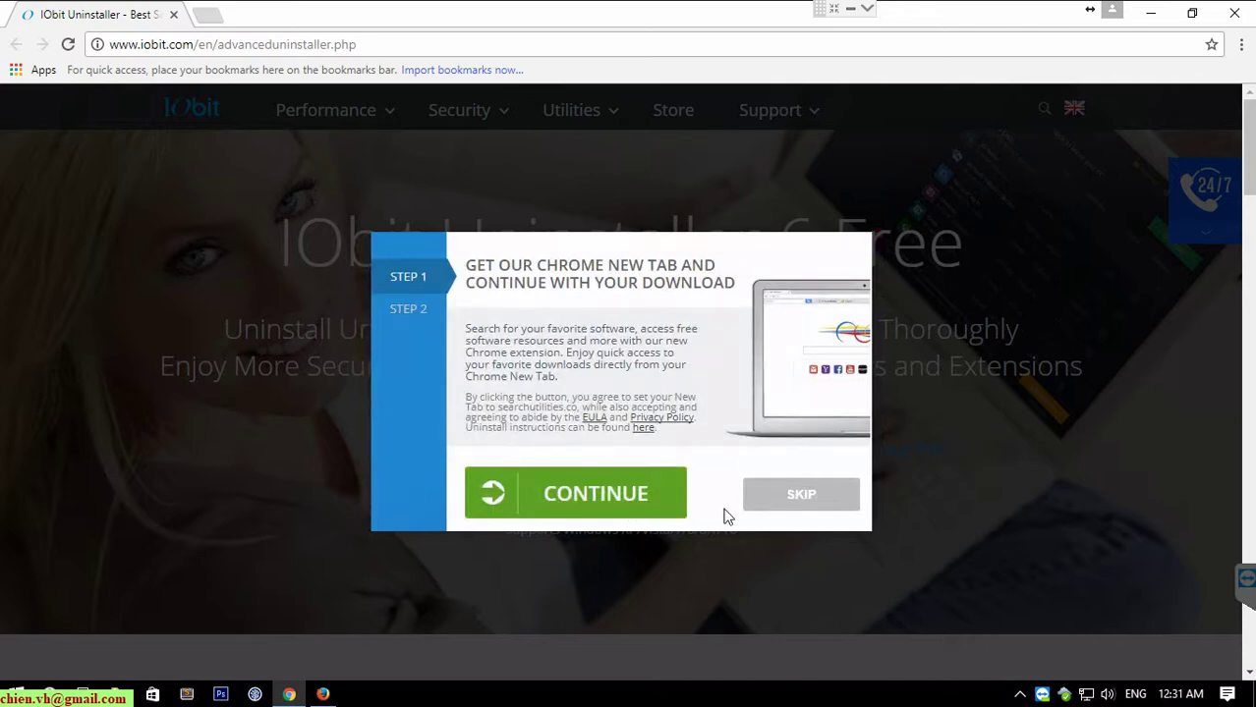
click(806, 506)
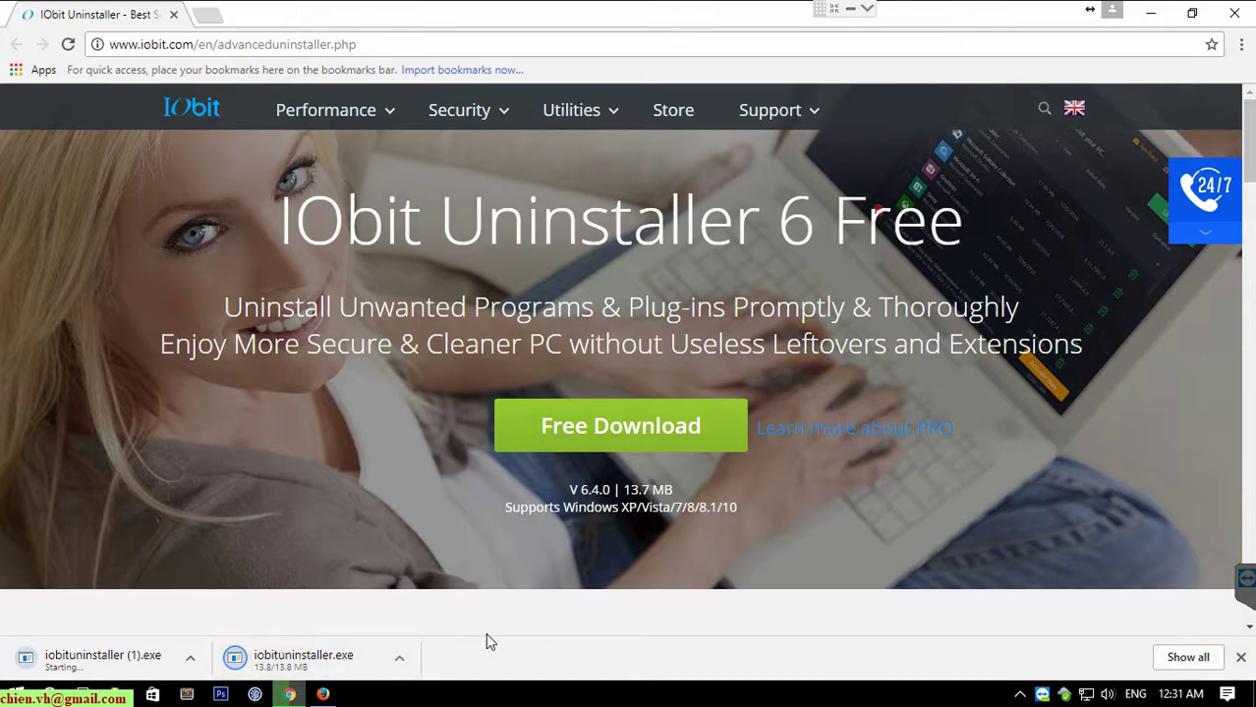
In the full downloads list, cancel the duplicate iobituninstaller (1).exe download and remove the entries other than iobituninstaller.exe.
click(1185, 656)
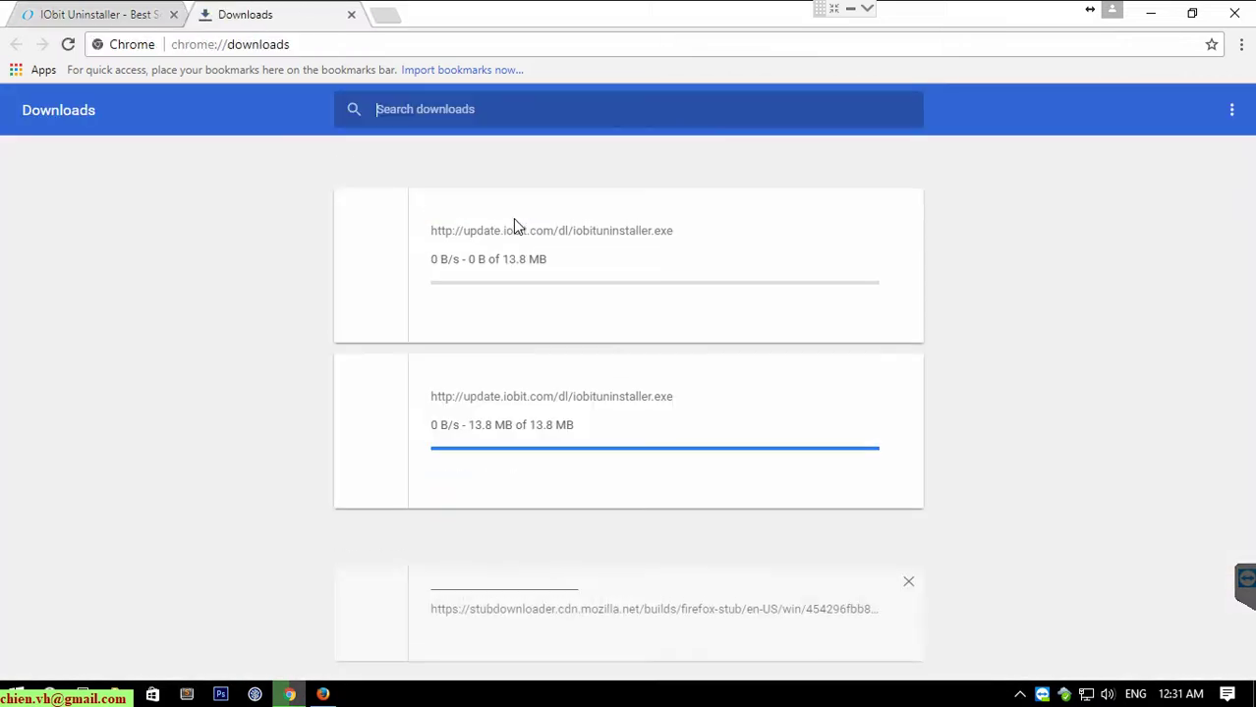
click(909, 580)
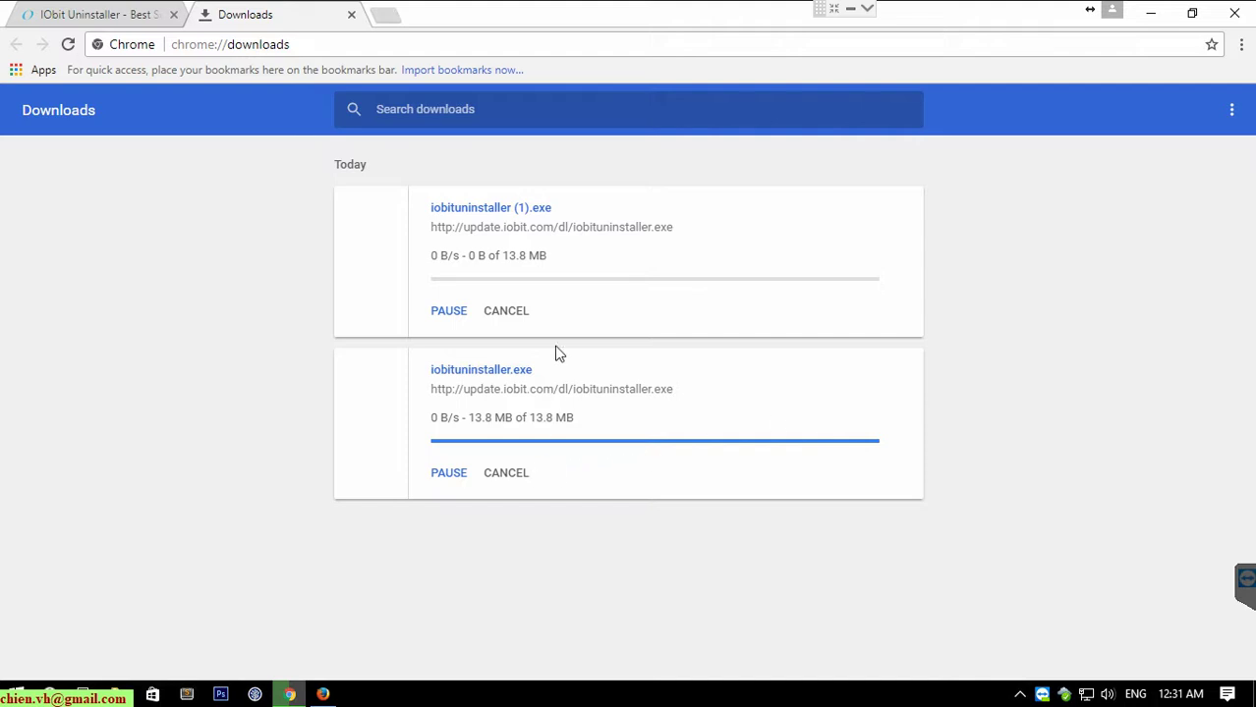
click(507, 312)
click(908, 204)
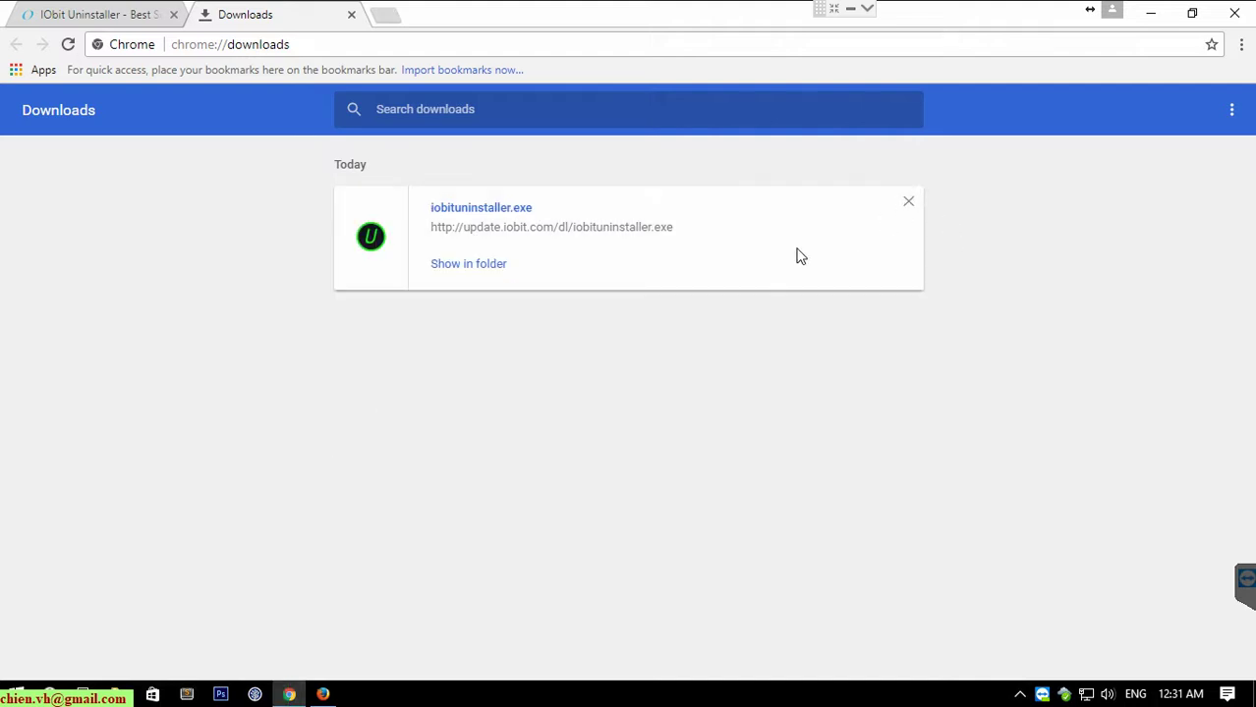
Run the downloaded iobituninstaller.exe, install IObit Uninstaller 6.4 with the default options and decline the newsletter subscription.
click(123, 16)
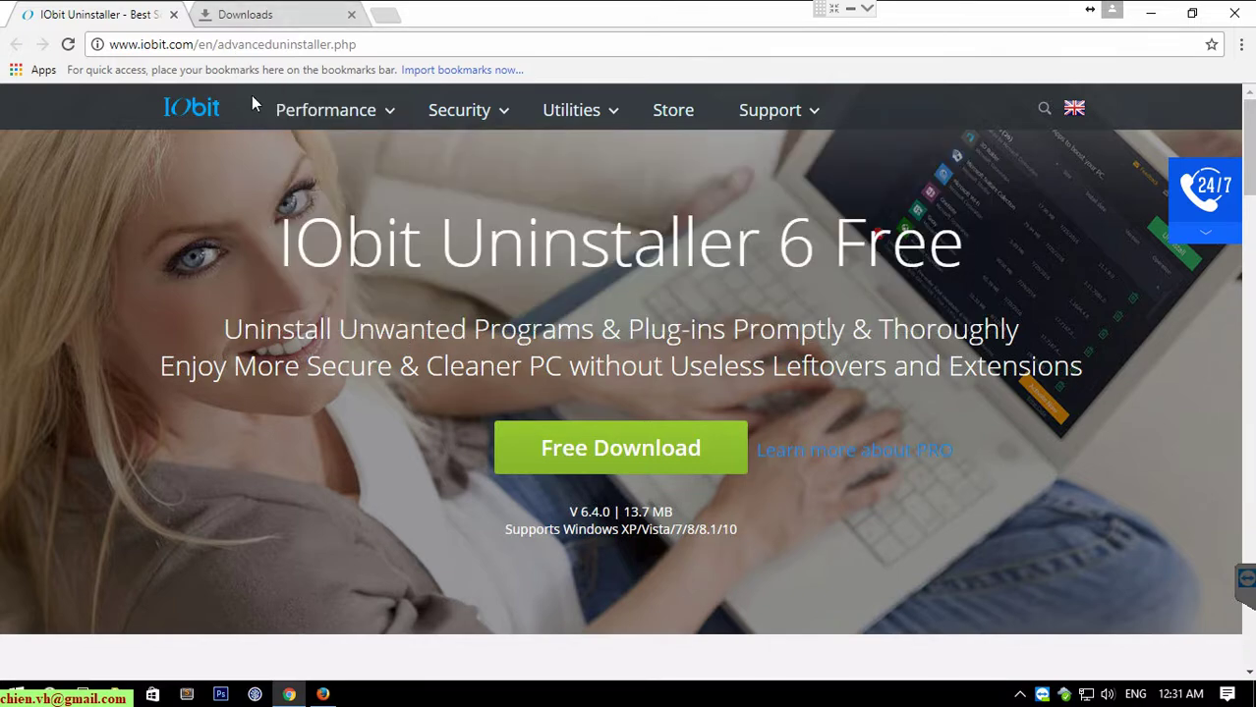
click(248, 11)
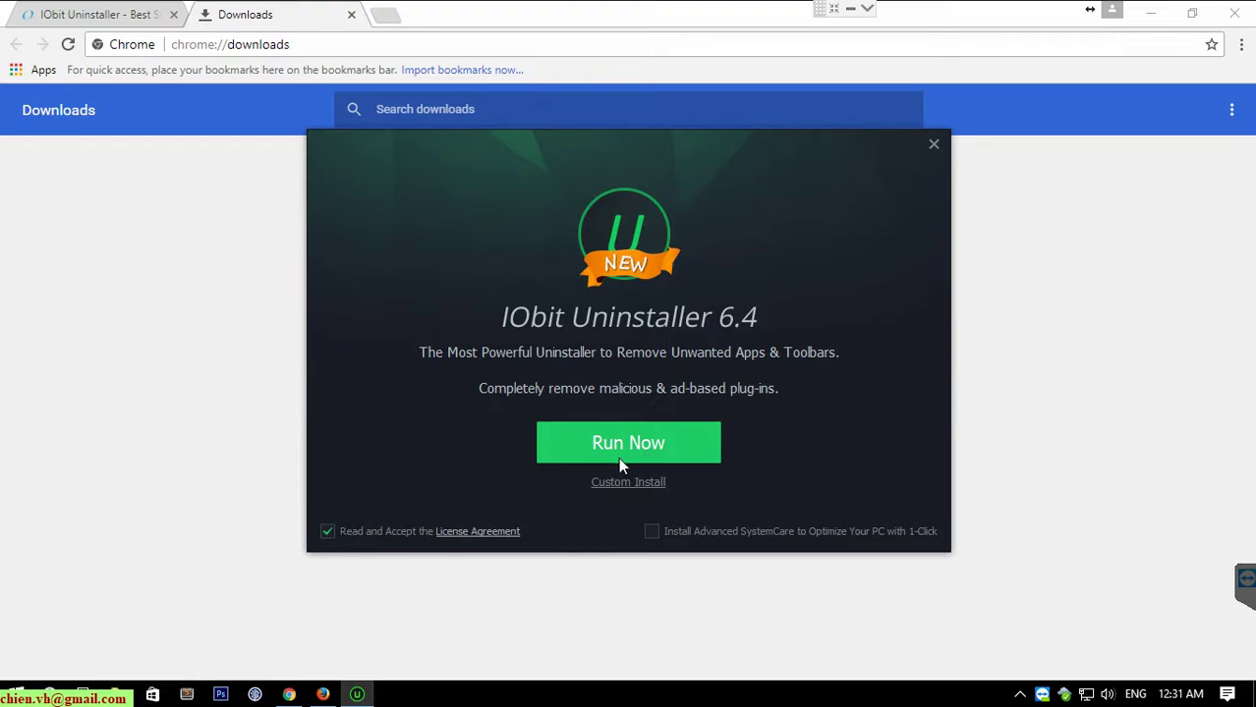
click(1152, 13)
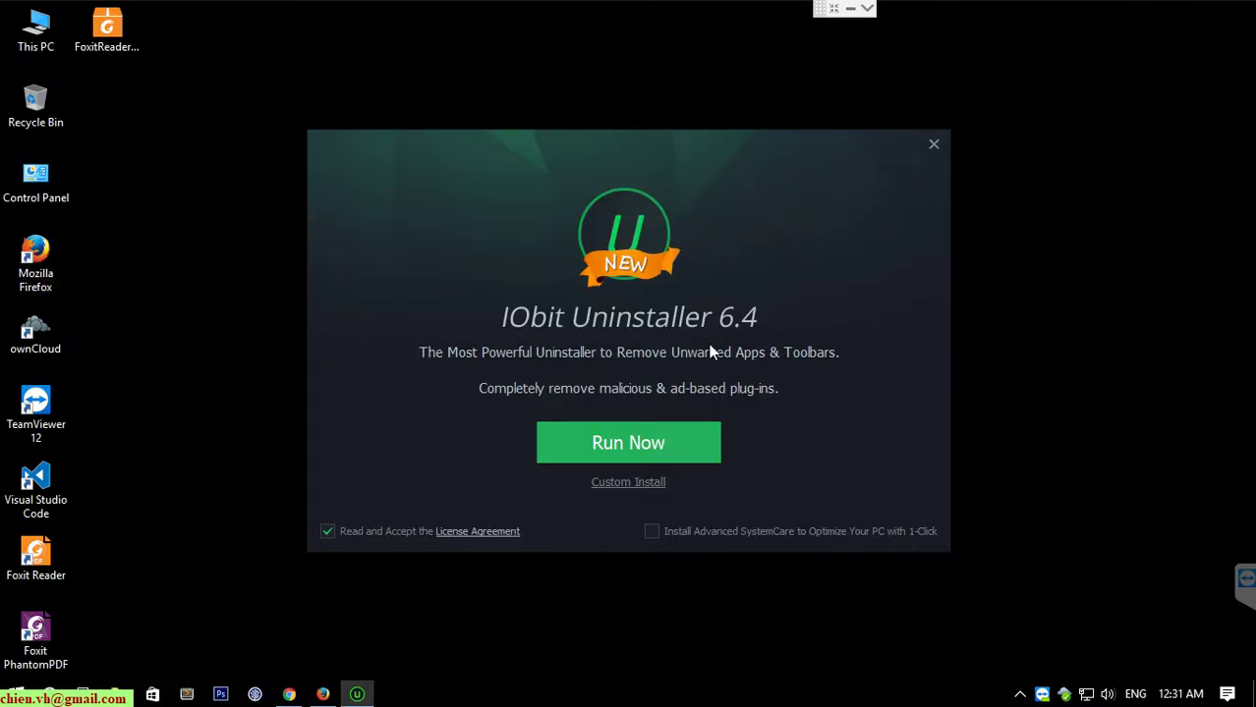
click(678, 443)
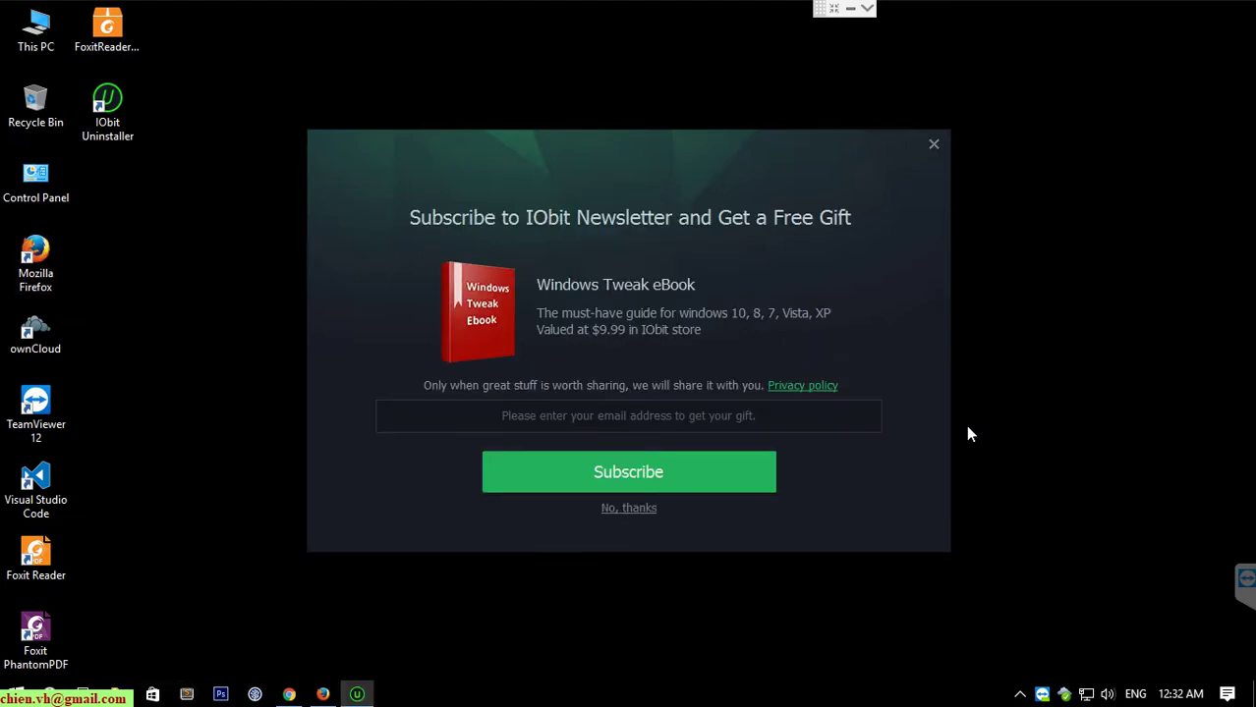
click(638, 508)
Launch IObit Uninstaller from the desktop and maximize its window.
double_click(107, 108)
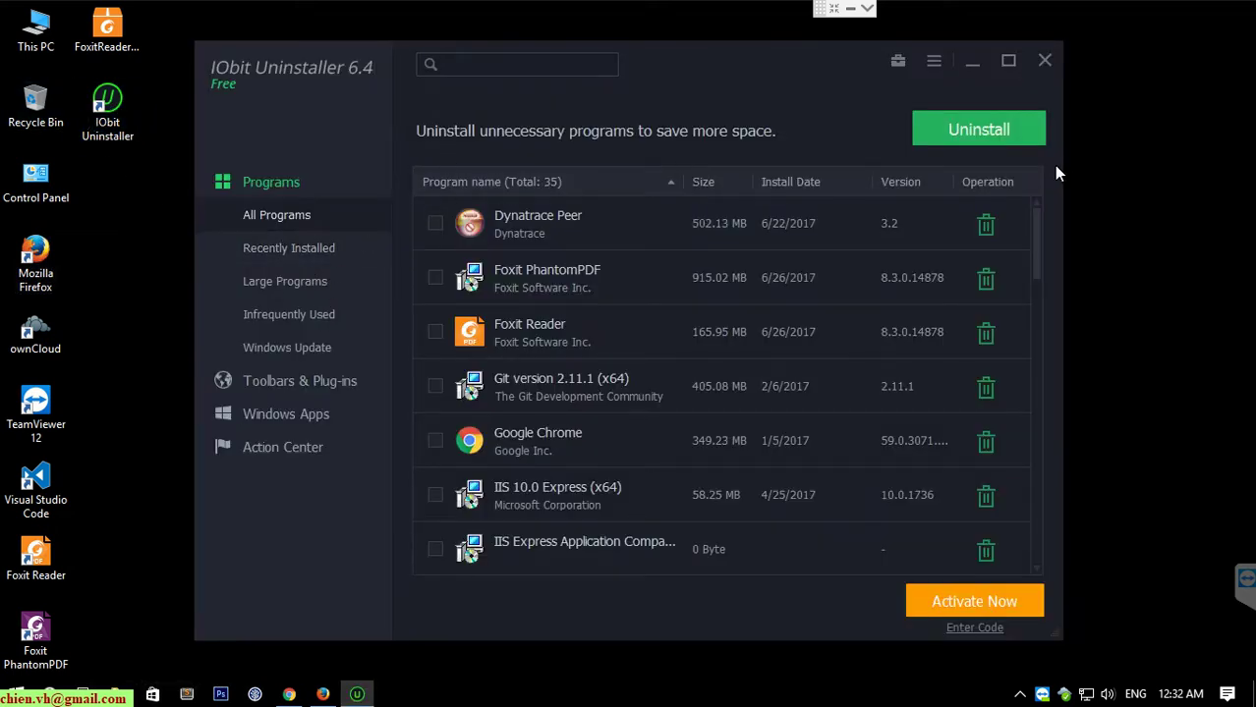
drag(145, 217, 96, 90)
click(129, 186)
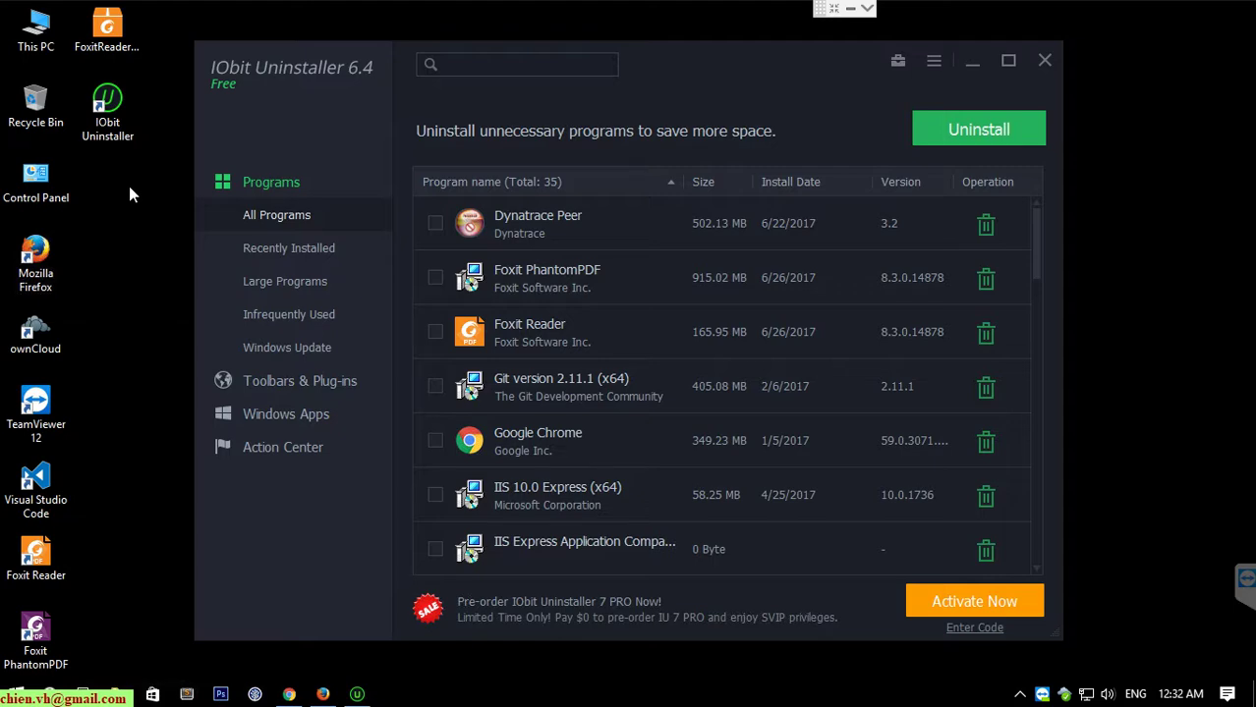
double_click(727, 64)
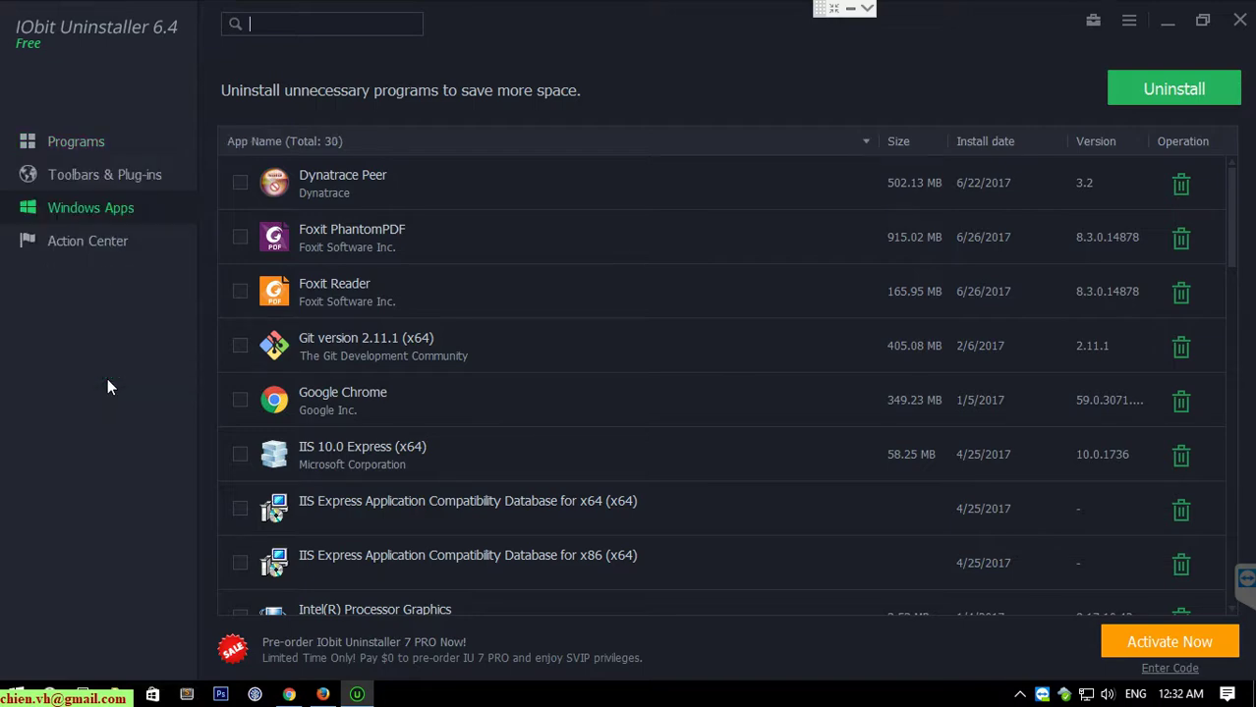
Show the Windows Apps category and look through the whole list of removable Microsoft apps.
click(108, 386)
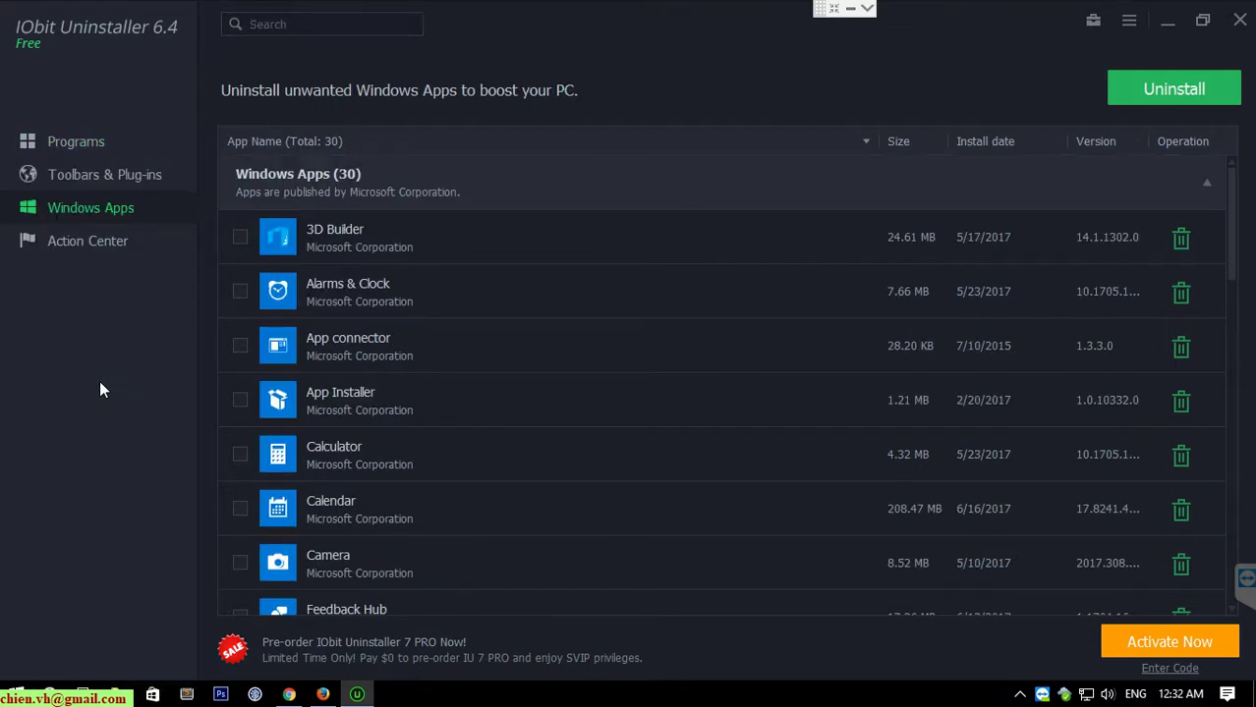
scroll(814, 483, down, 10)
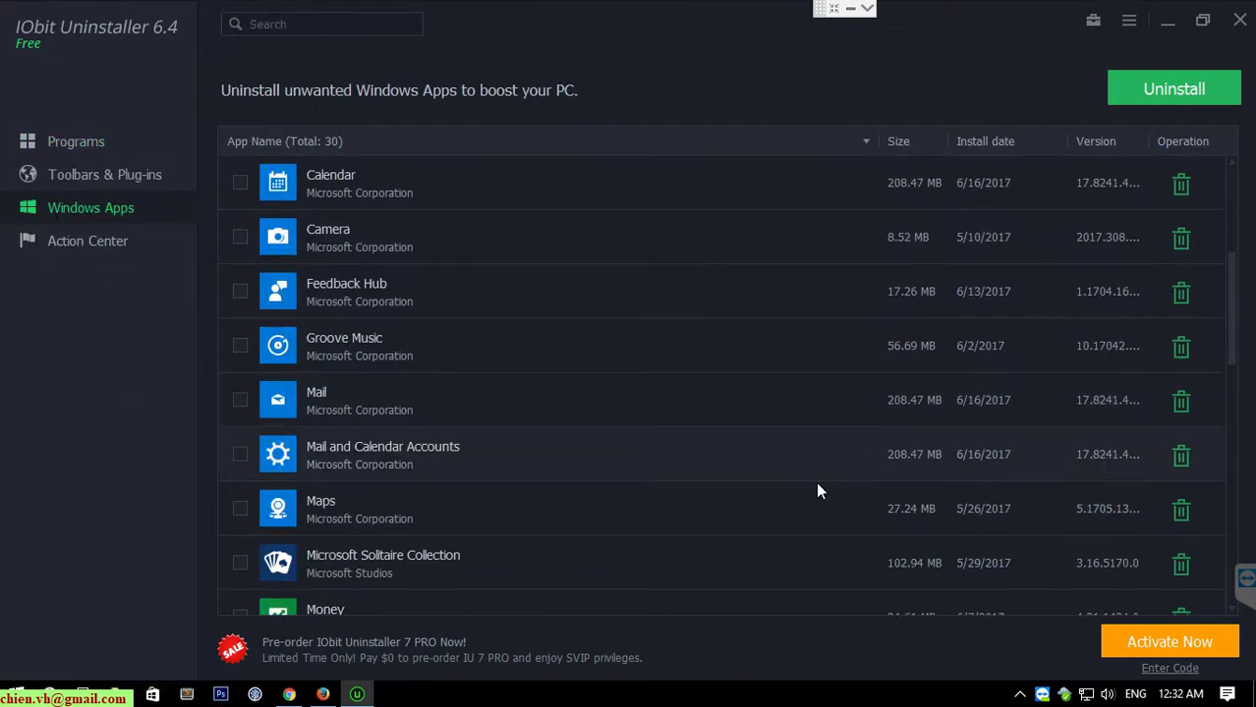
scroll(801, 486, up, 10)
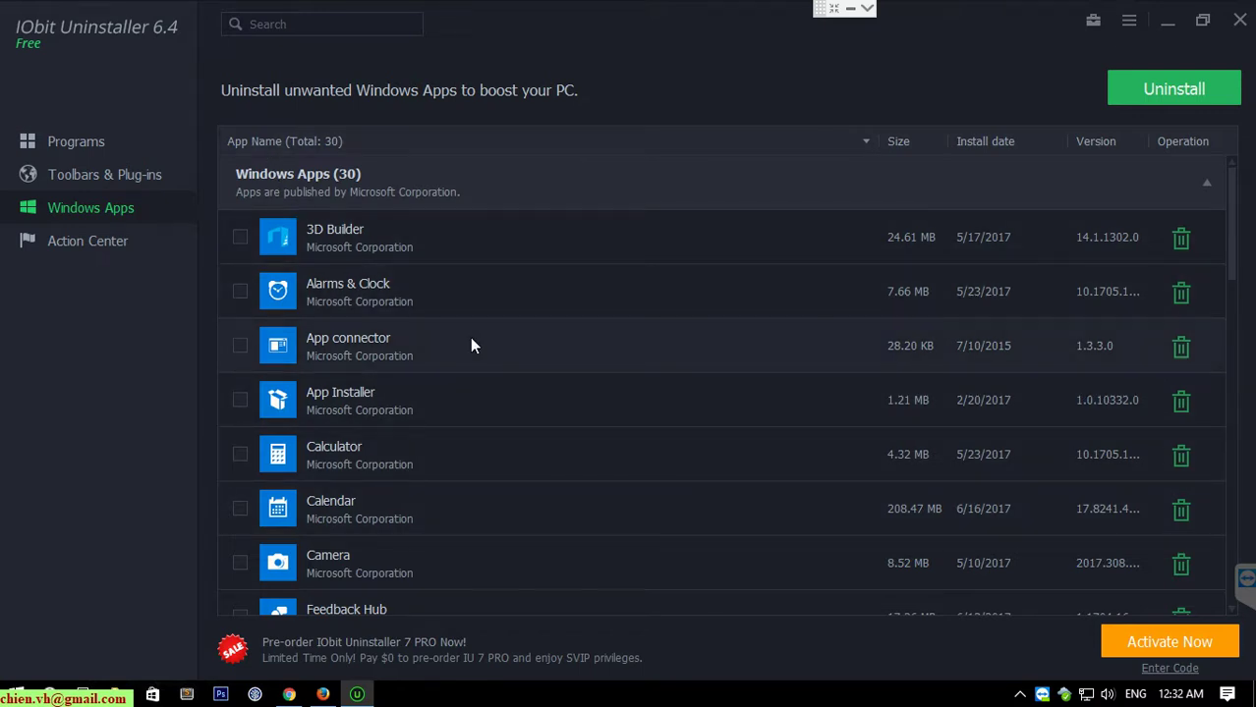
scroll(376, 447, down, 15)
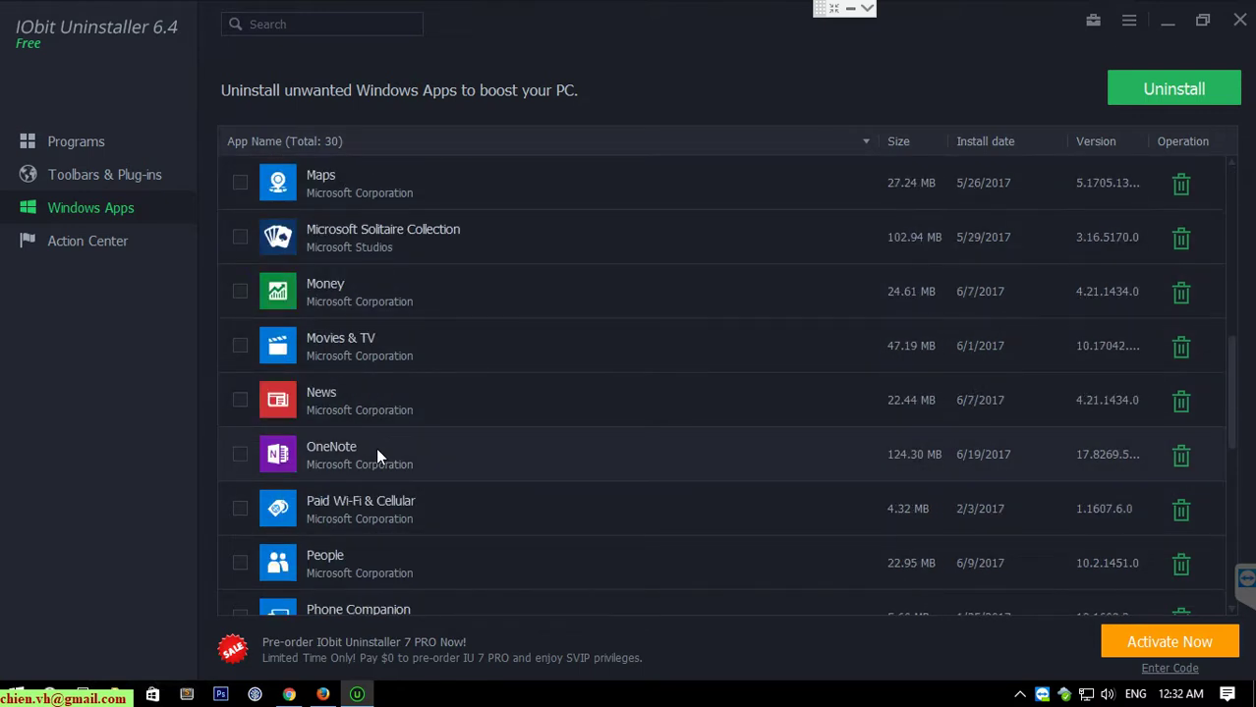
scroll(375, 467, up, 15)
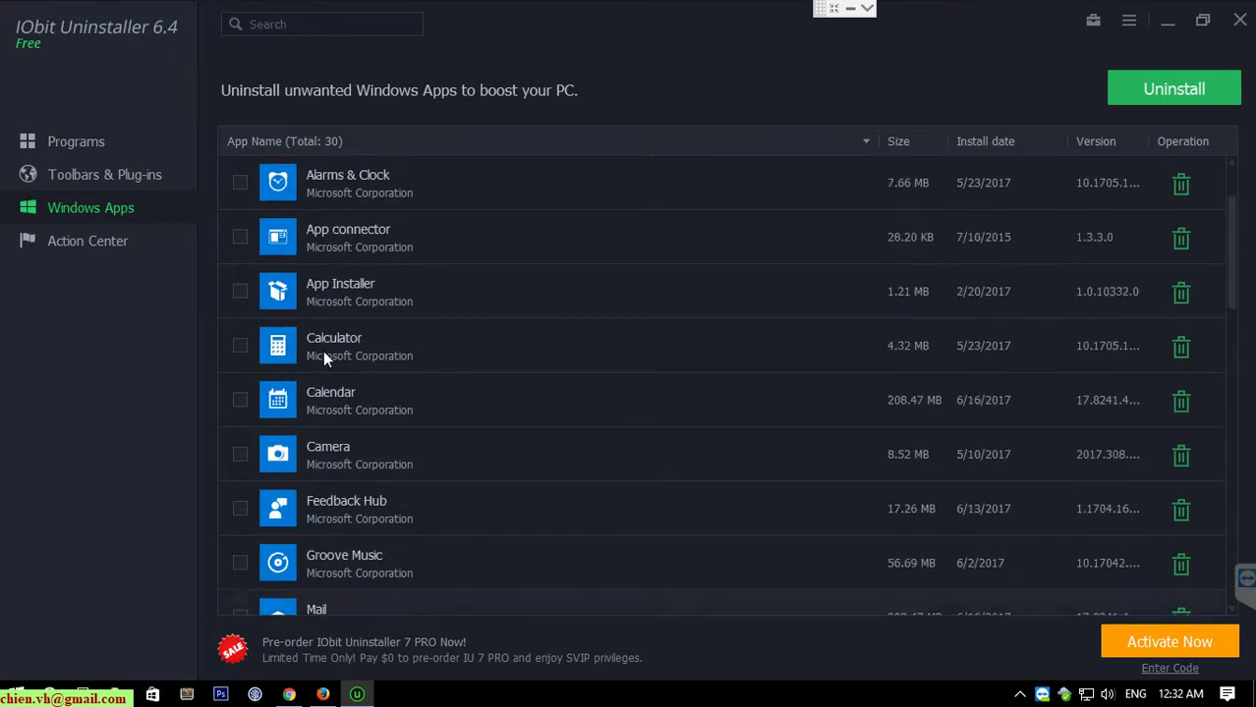
click(241, 238)
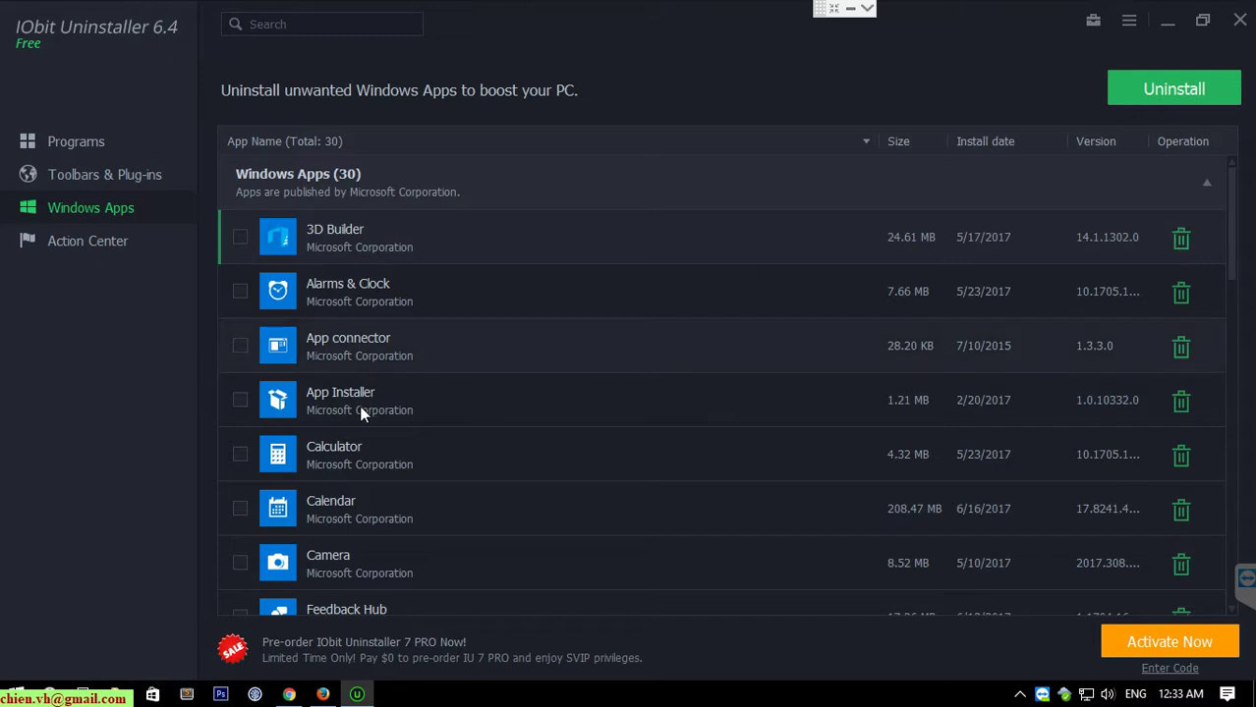
scroll(225, 402, down, 10)
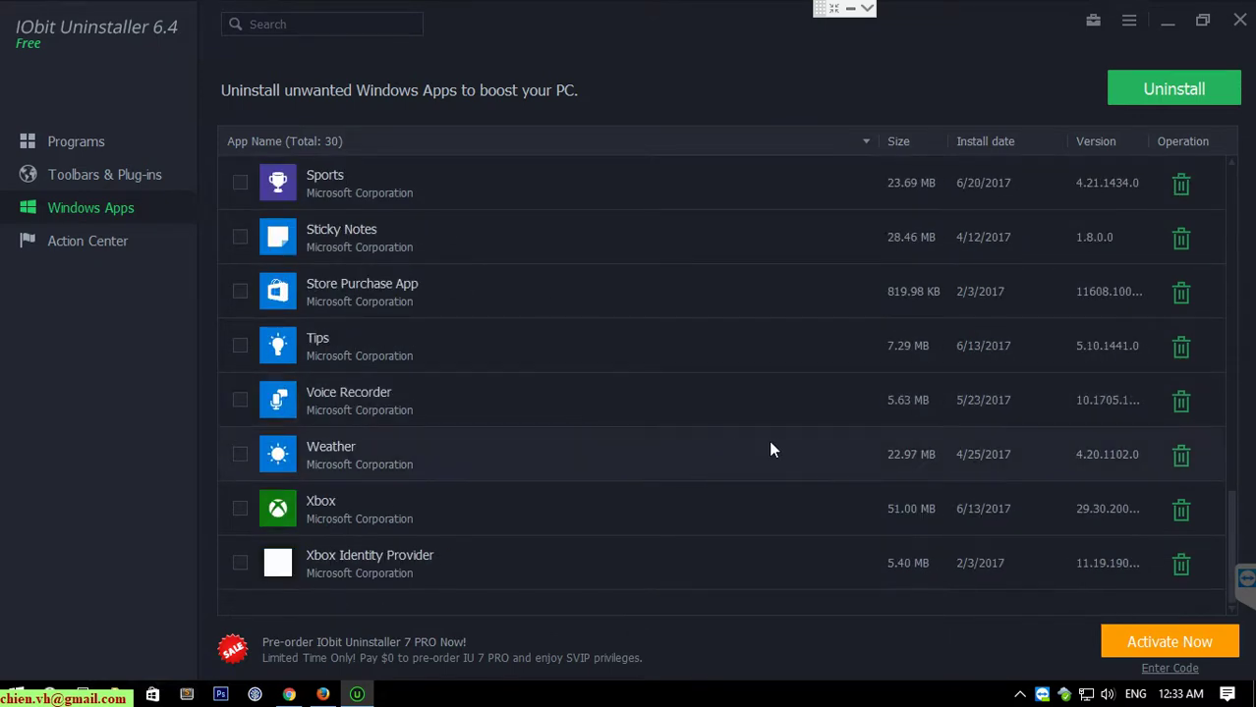
scroll(303, 575, up, 10)
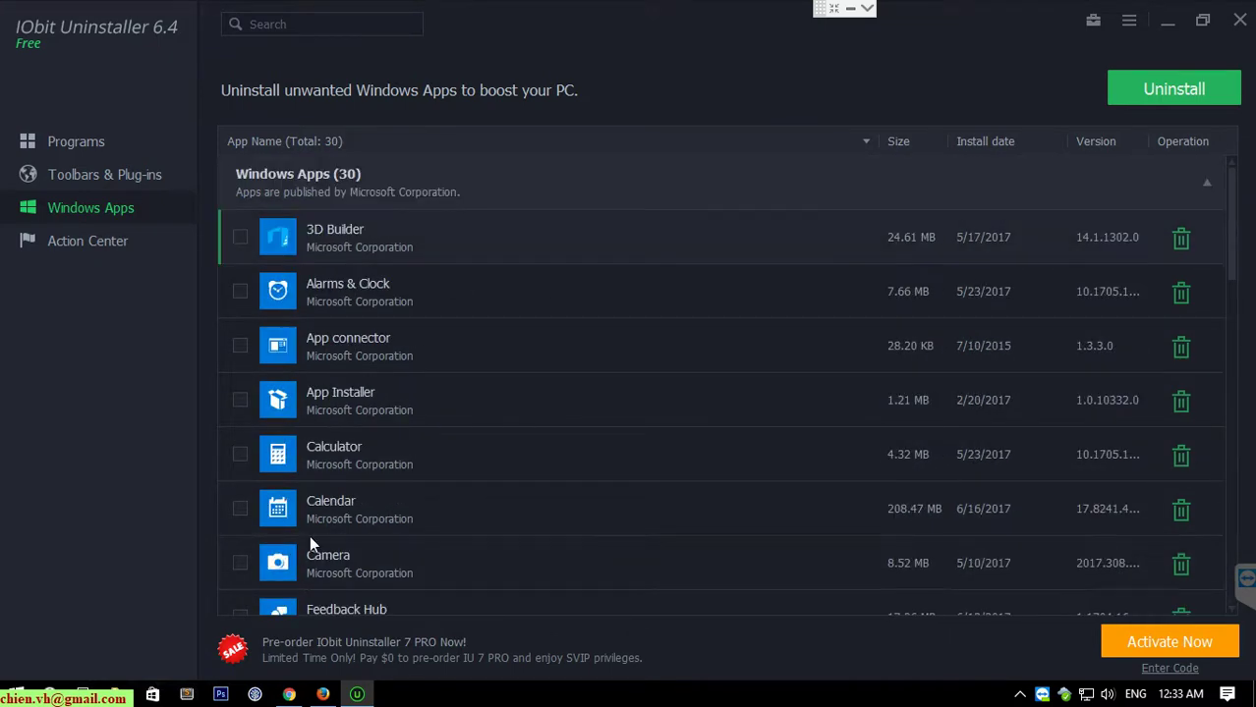
Mark 3D Builder, Alarms & Clock, App connector, App Installer, Calculator and Calendar for uninstalling.
click(242, 241)
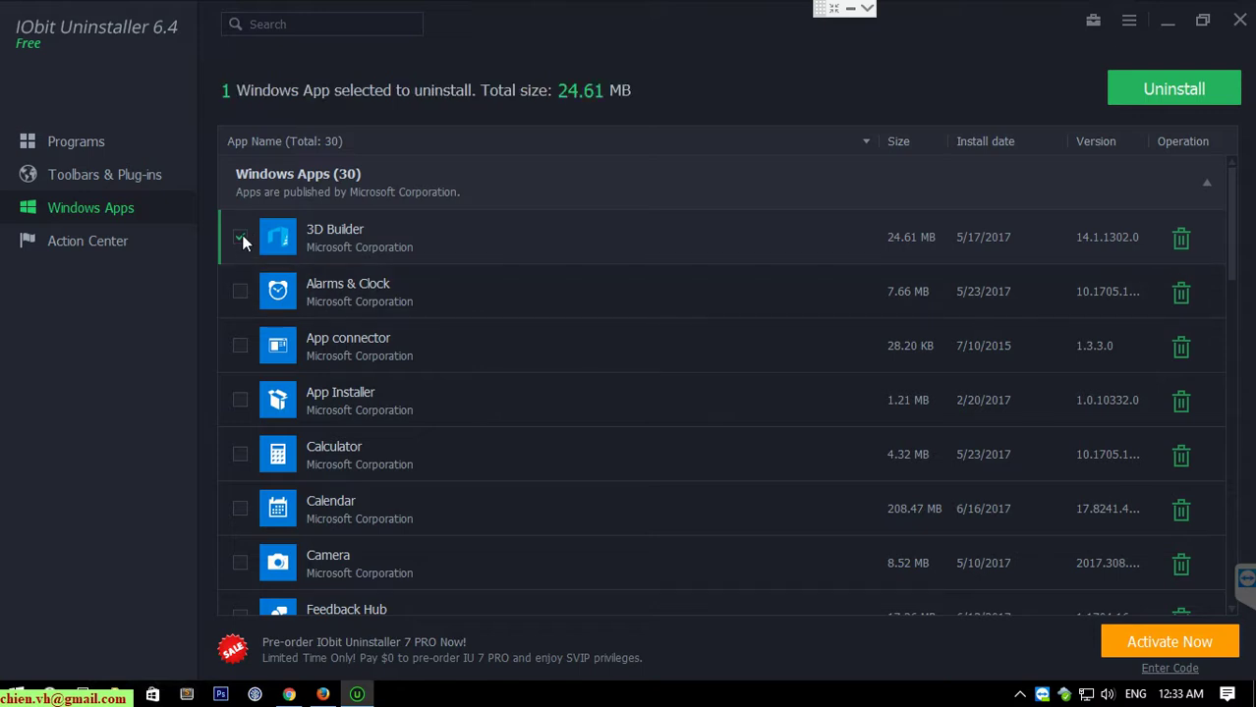
click(244, 293)
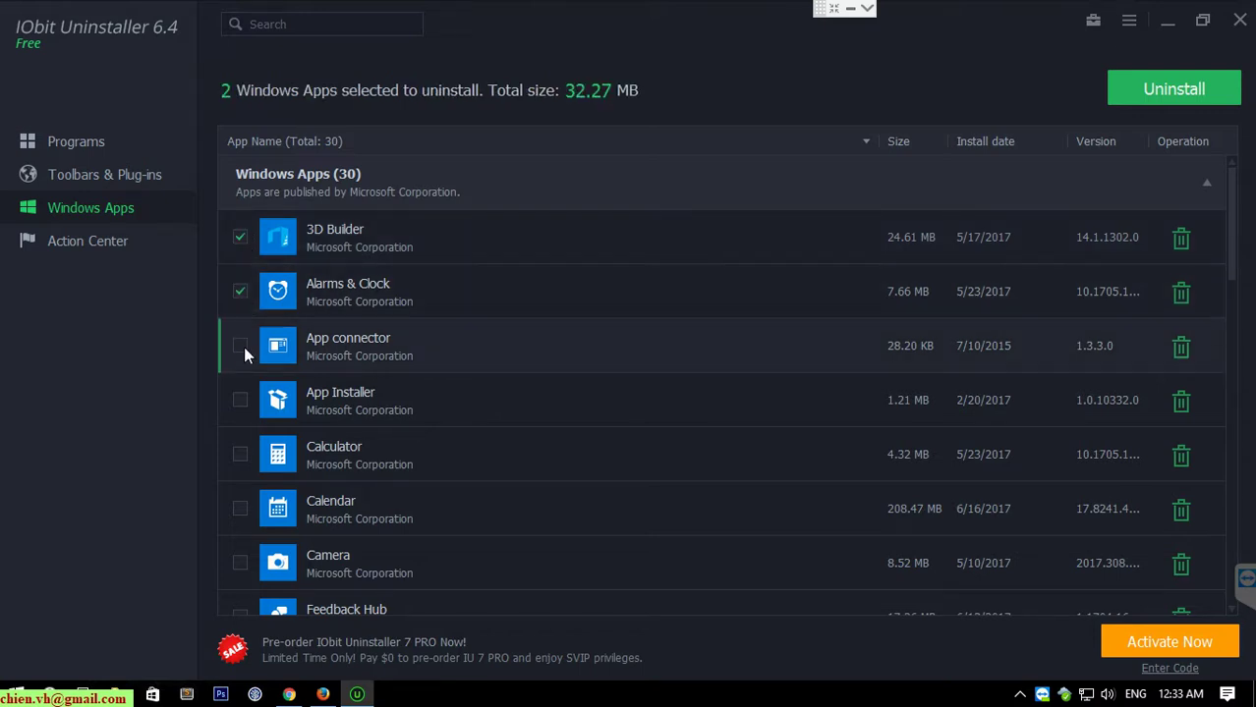
click(240, 353)
click(241, 401)
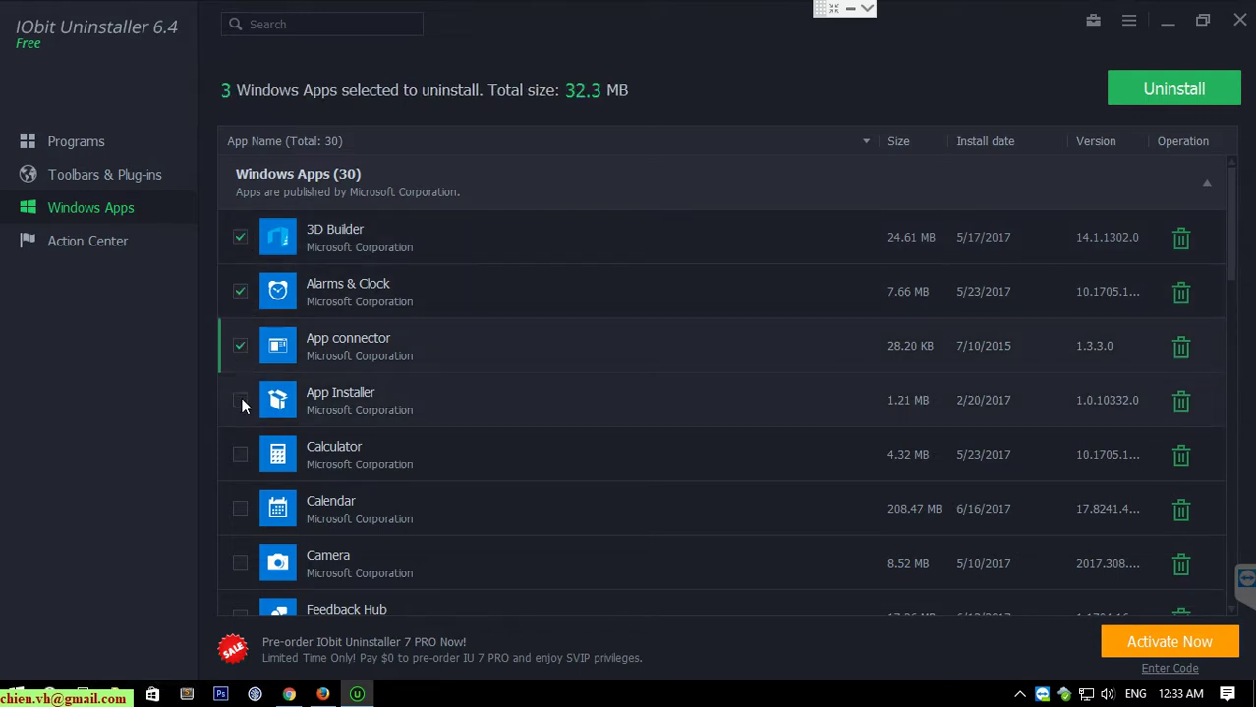
click(241, 460)
click(241, 508)
Mark Camera, Feedback Hub, Groove Music, Mail, Mail and Calendar Accounts, Maps and Microsoft Solitaire Collection for uninstalling.
scroll(246, 481, down, 3)
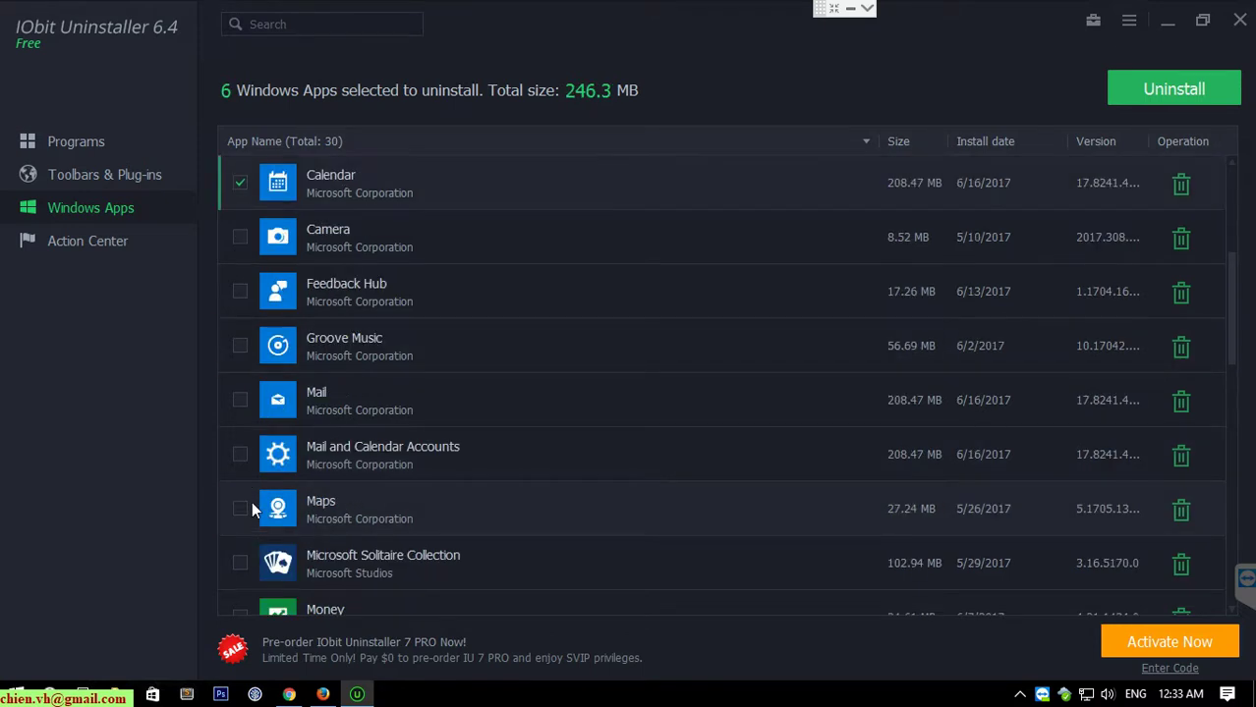
click(243, 238)
click(242, 292)
click(239, 348)
click(238, 454)
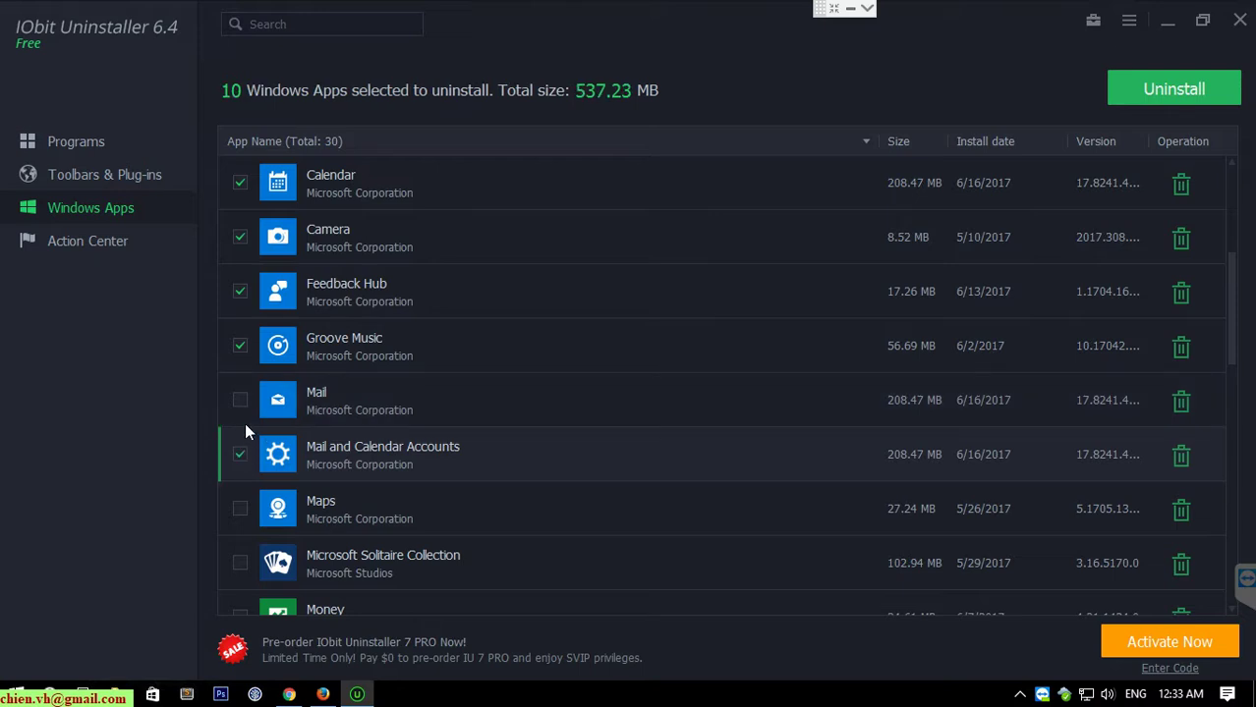
click(239, 403)
click(244, 513)
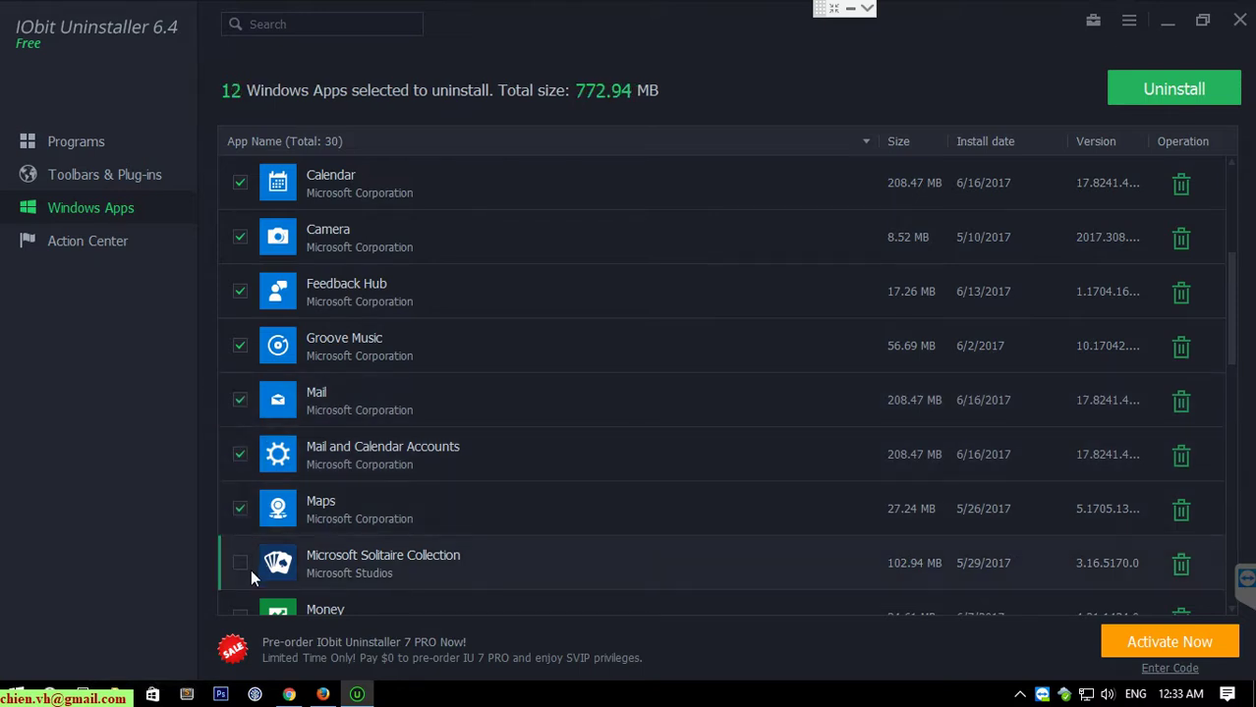
click(244, 562)
Mark Money, Movies & TV, News, OneNote and Paid Wi-Fi & Cellular for uninstalling.
scroll(246, 562, down, 3)
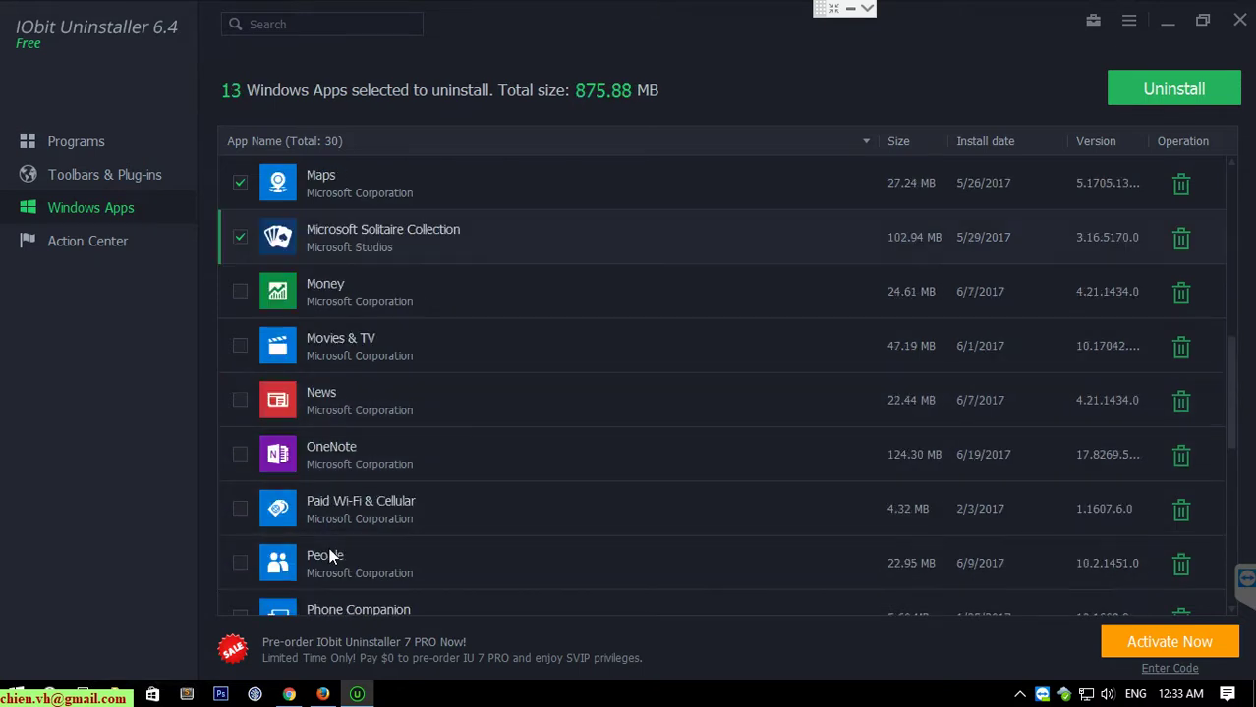
click(240, 292)
click(240, 345)
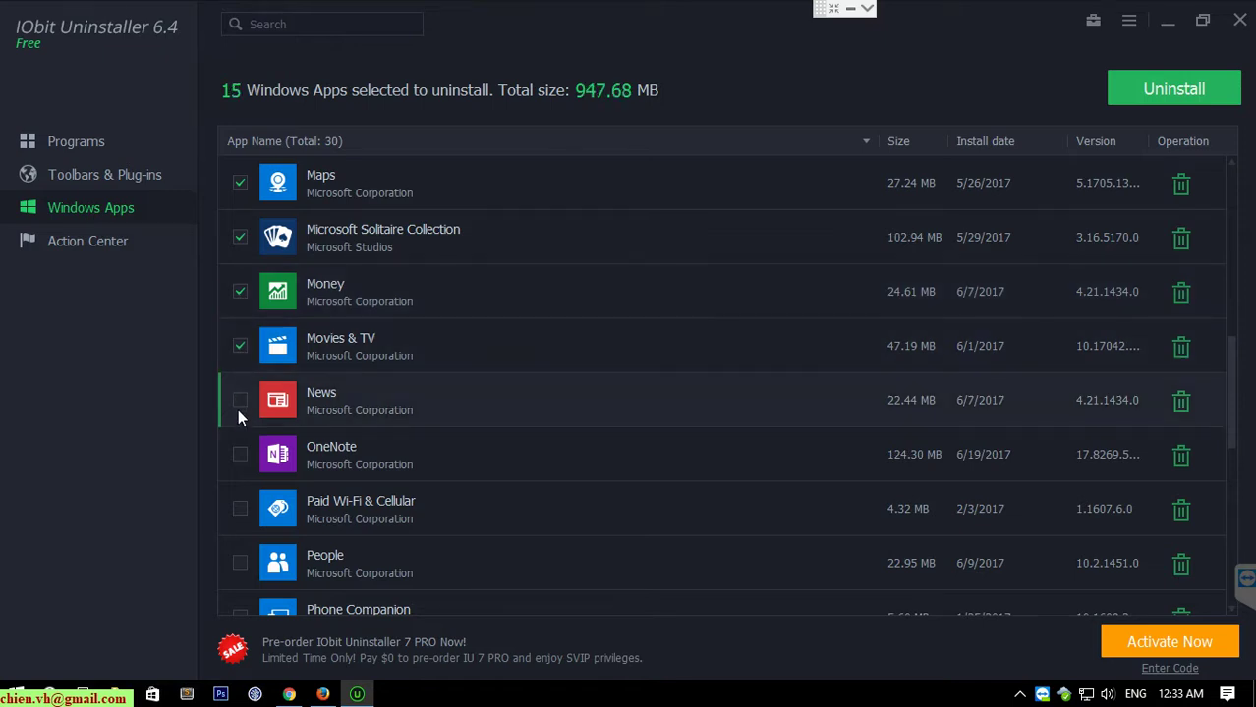
click(239, 401)
click(241, 455)
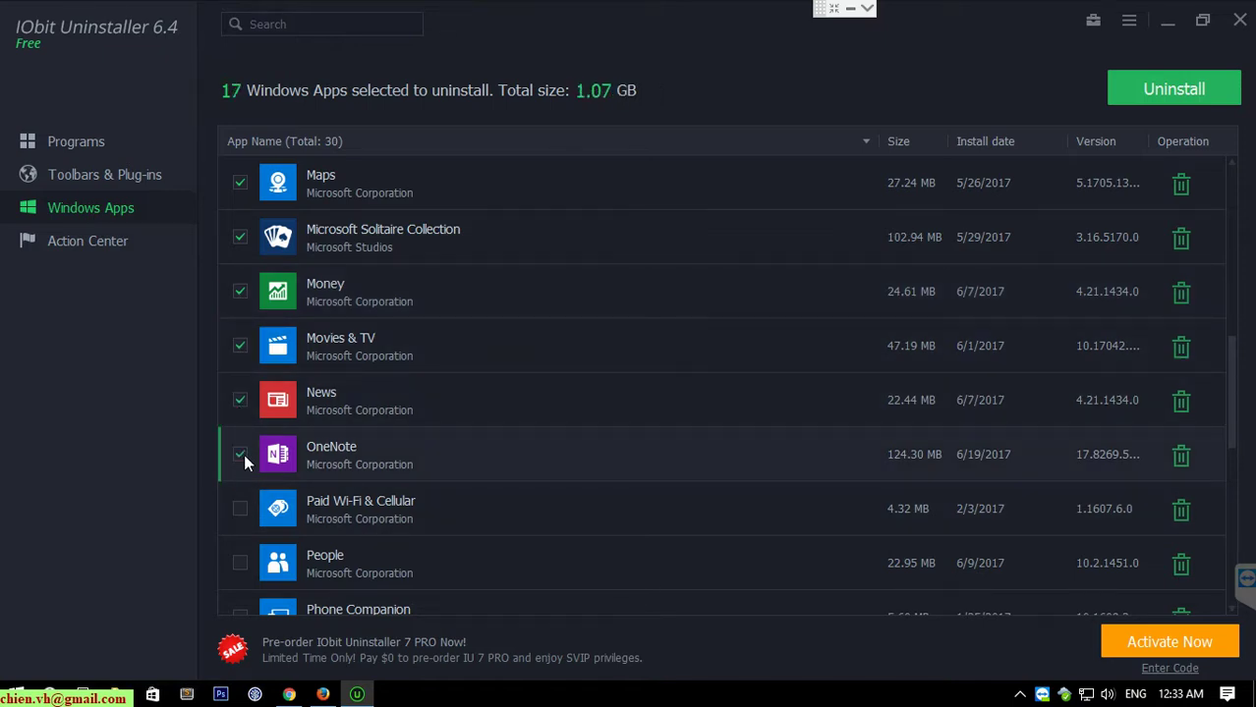
click(240, 509)
Mark People, Phone Companion, Photos, Skype, Sports, Sticky Notes and Store Purchase App for uninstalling.
scroll(243, 508, down, 3)
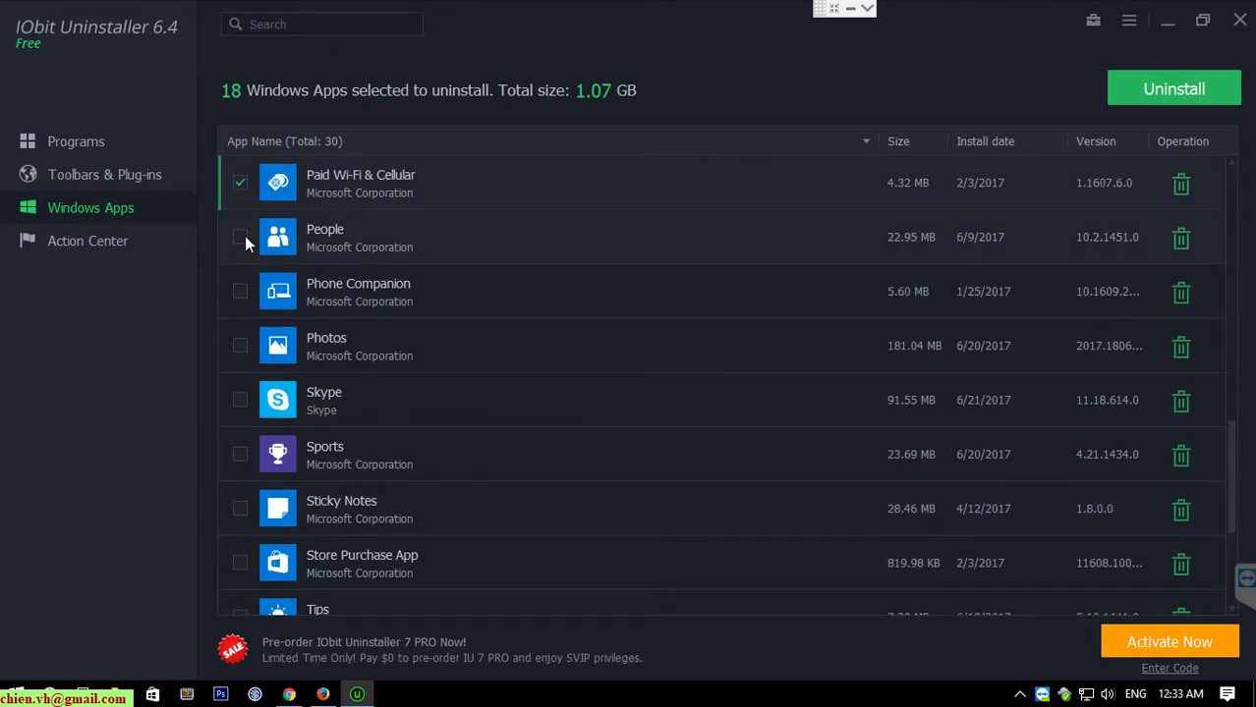
click(241, 237)
click(241, 292)
click(240, 345)
click(239, 401)
click(239, 455)
click(240, 509)
click(241, 563)
Mark Tips, Voice Recorder, Weather, Xbox and Xbox Identity Provider for uninstalling.
scroll(245, 561, down, 3)
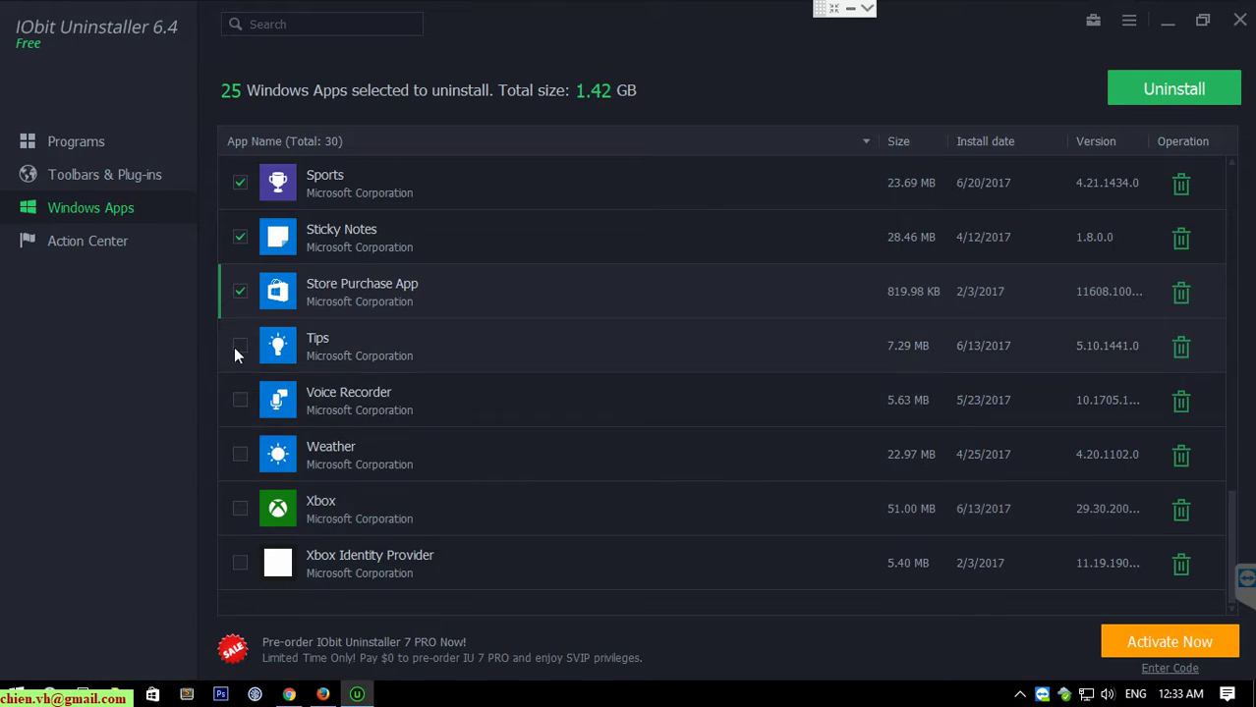
click(239, 347)
click(240, 401)
click(243, 462)
click(240, 509)
click(240, 562)
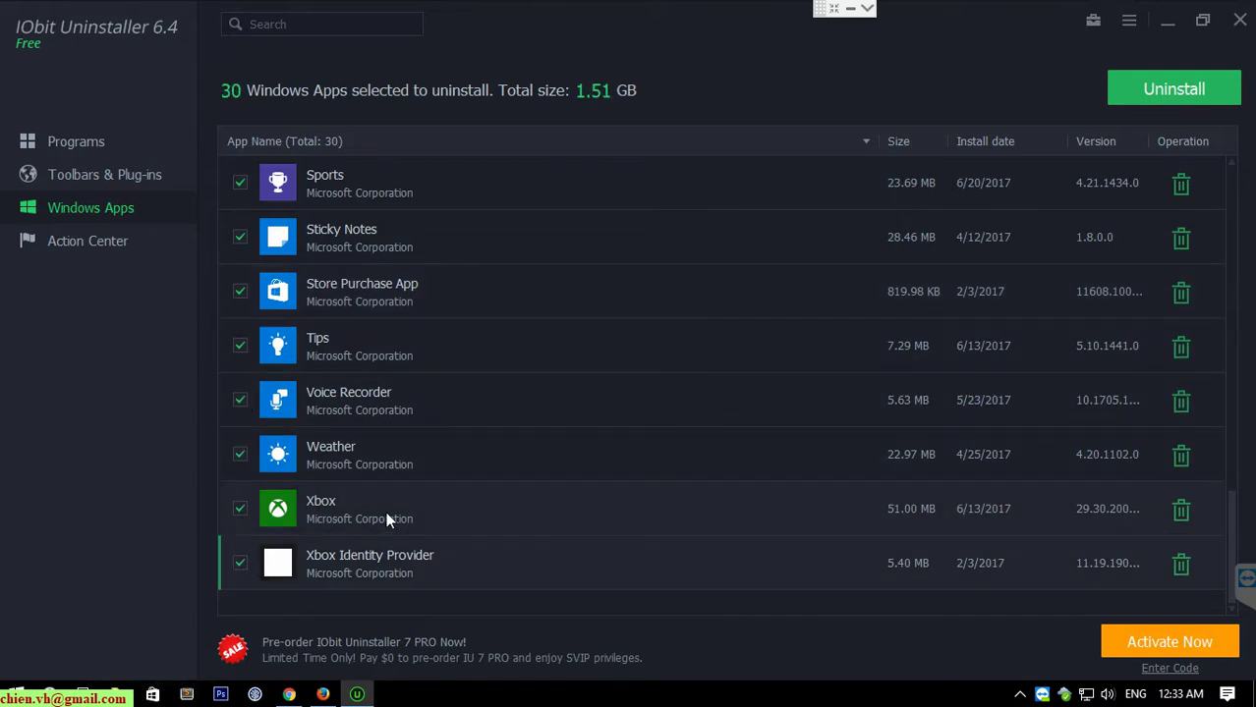
Uninstall all the selected Windows apps without creating a restore point.
drag(1236, 513, 1248, 145)
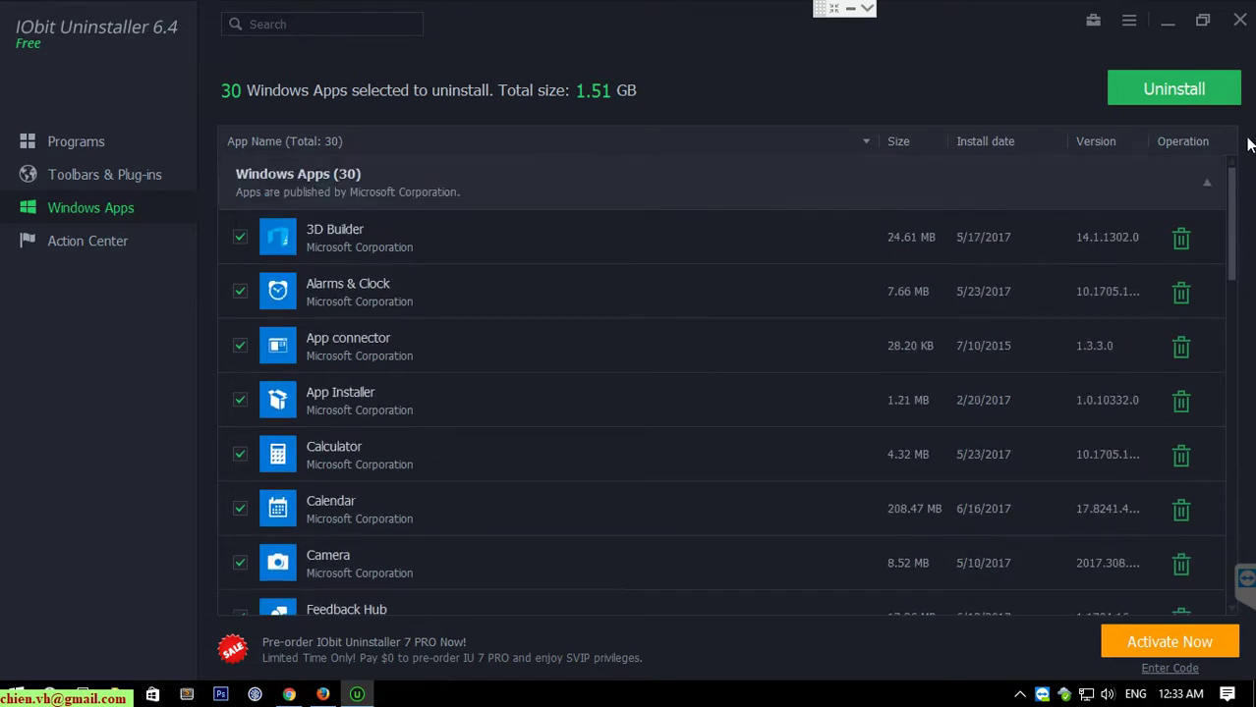
click(1188, 88)
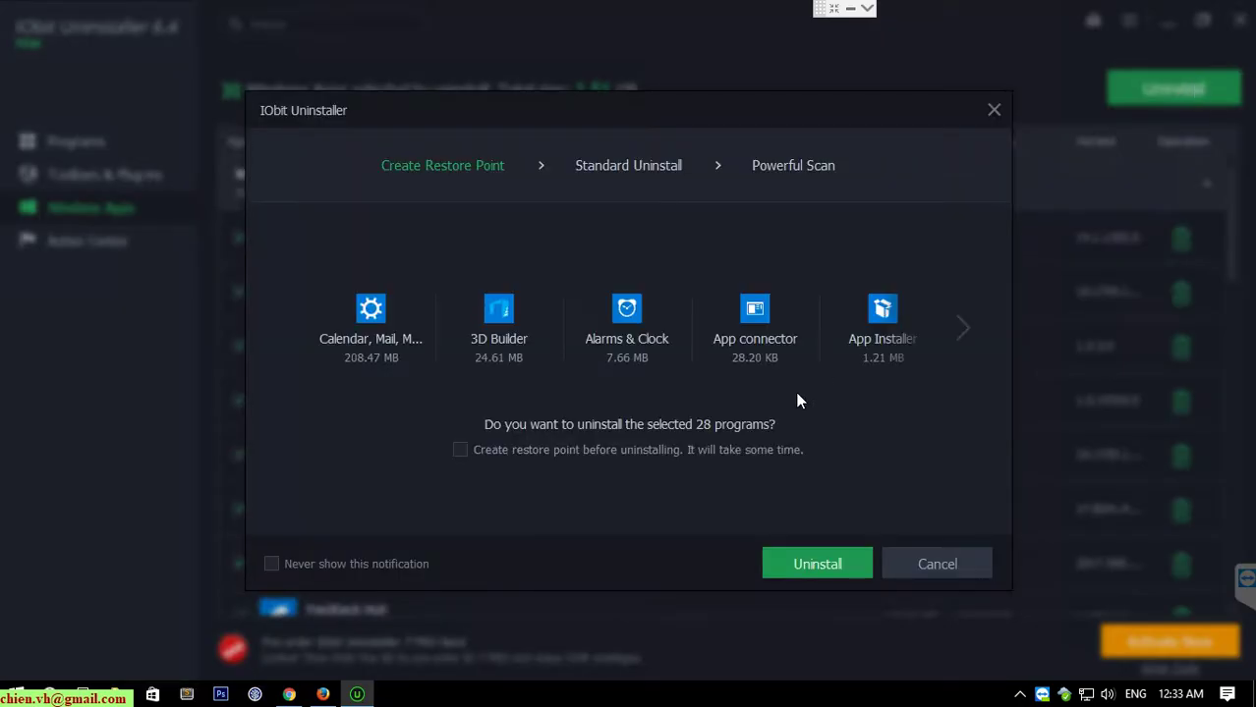
click(822, 564)
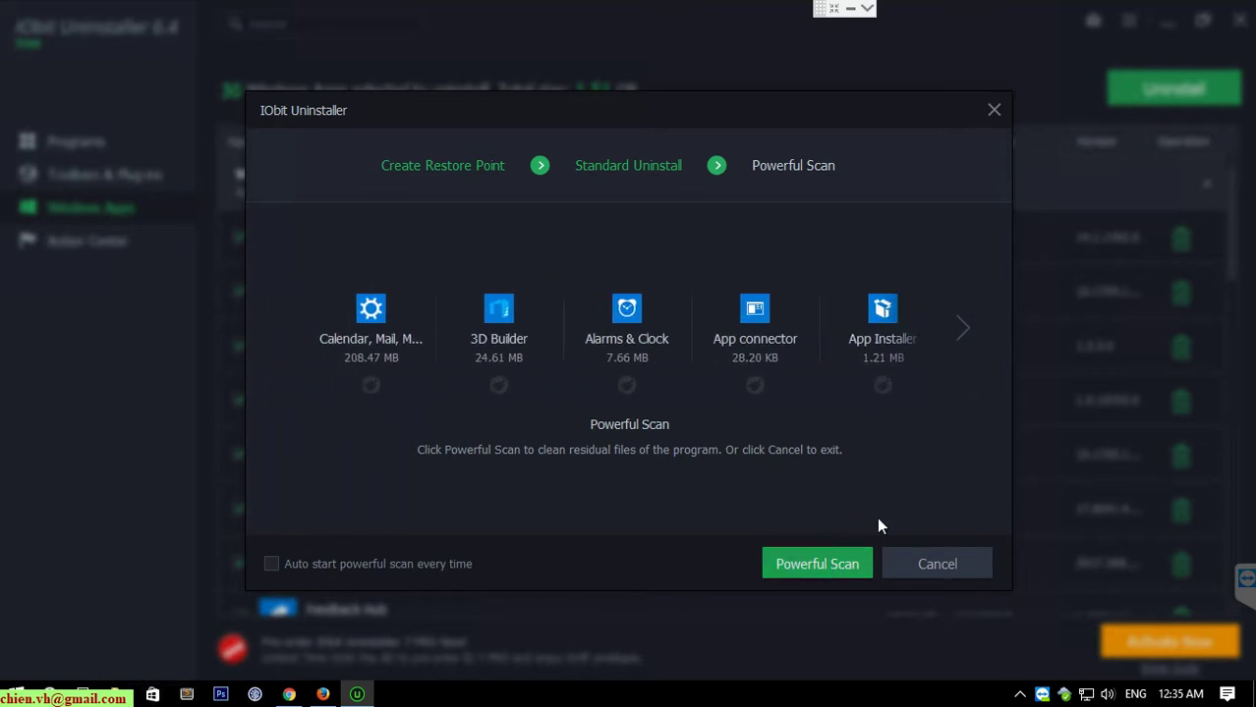
Run a Powerful Scan for the uninstalled apps, delete all the residual items without shredding, and dismiss the summary.
click(835, 565)
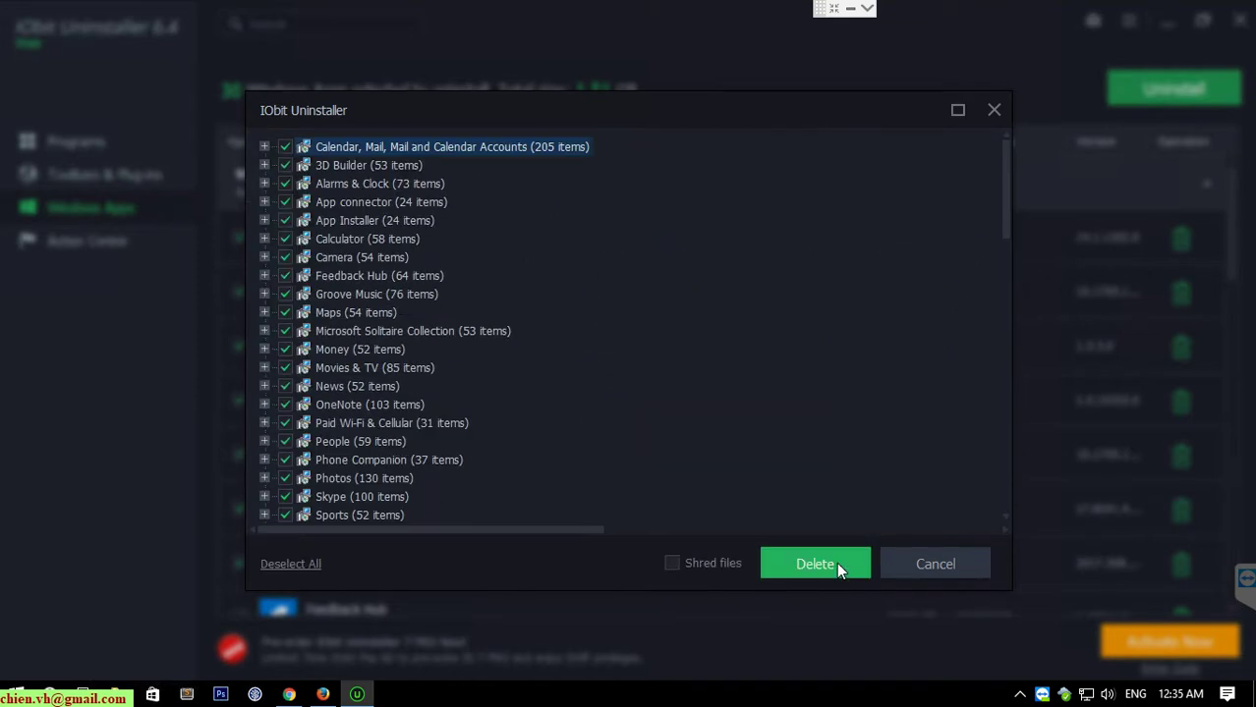
click(822, 562)
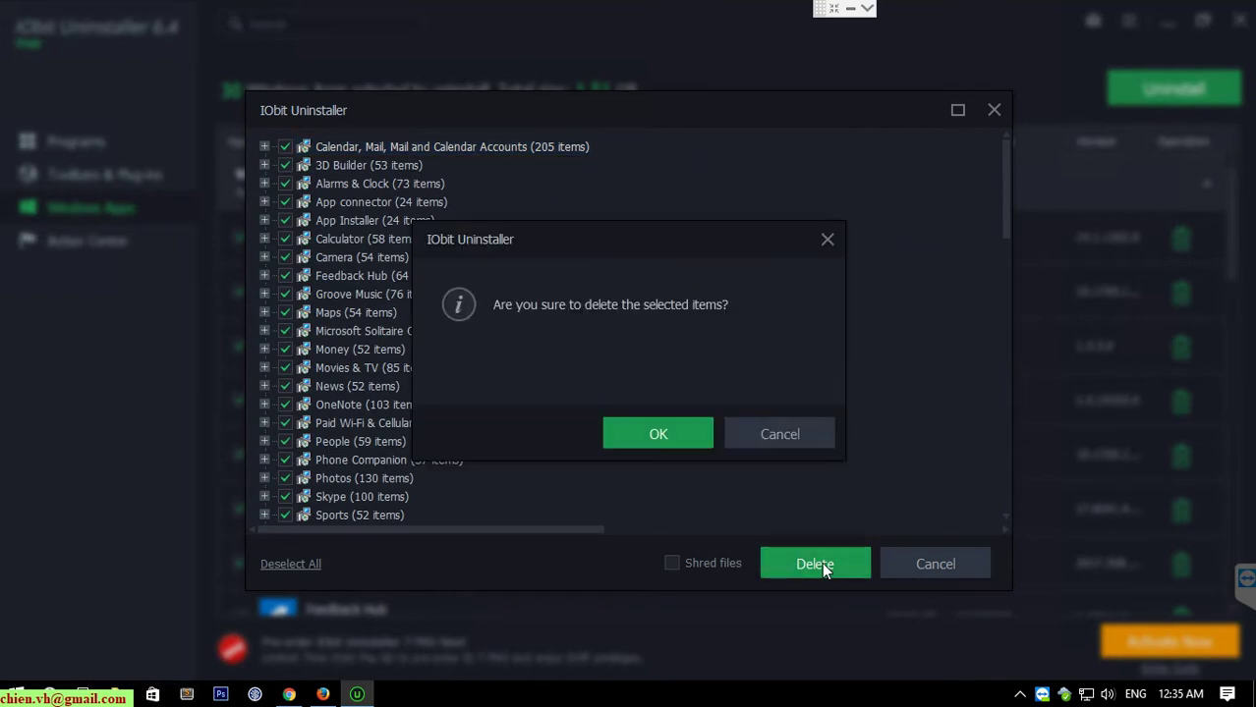
click(662, 438)
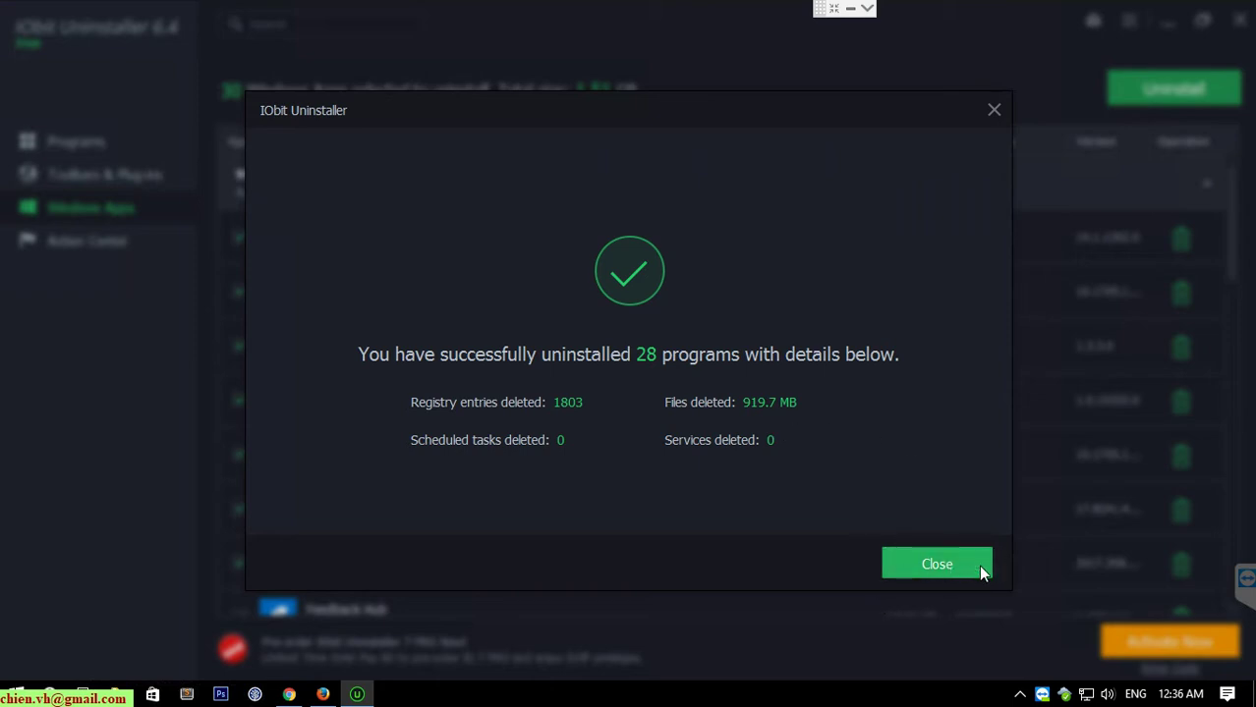
click(941, 566)
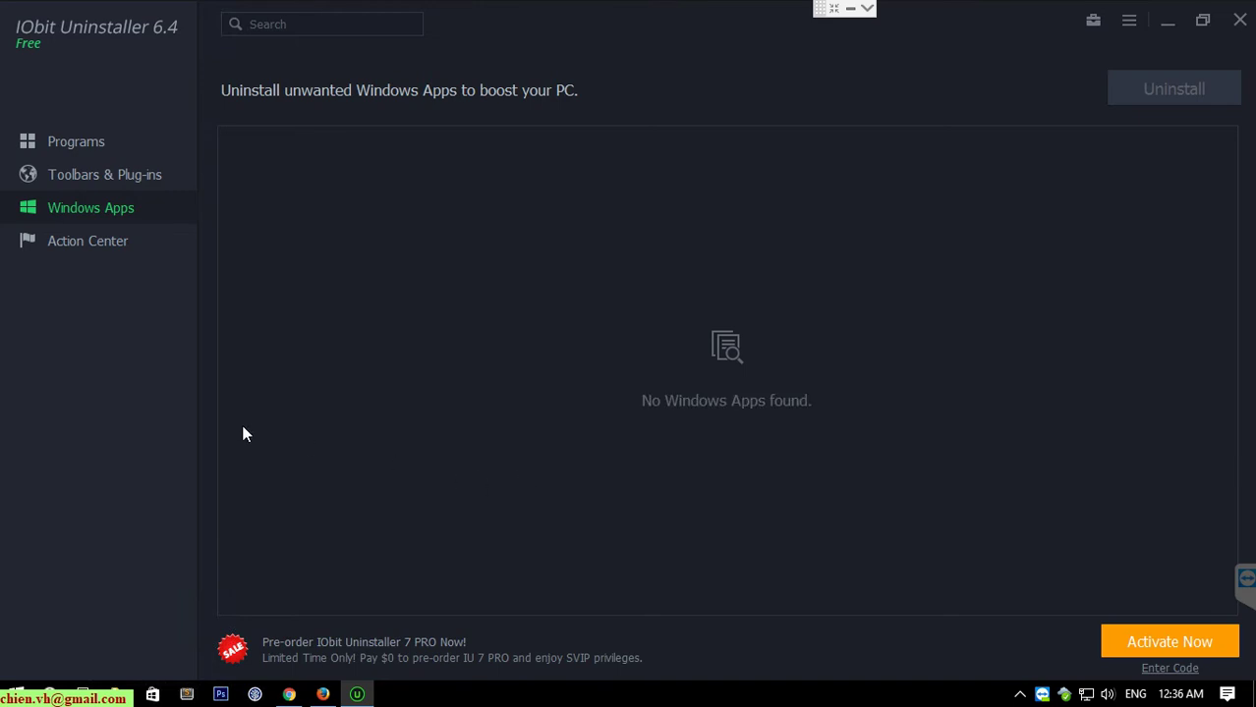
Switch to the Action Center and back to the Windows Apps list to check for remaining apps.
click(95, 236)
click(109, 210)
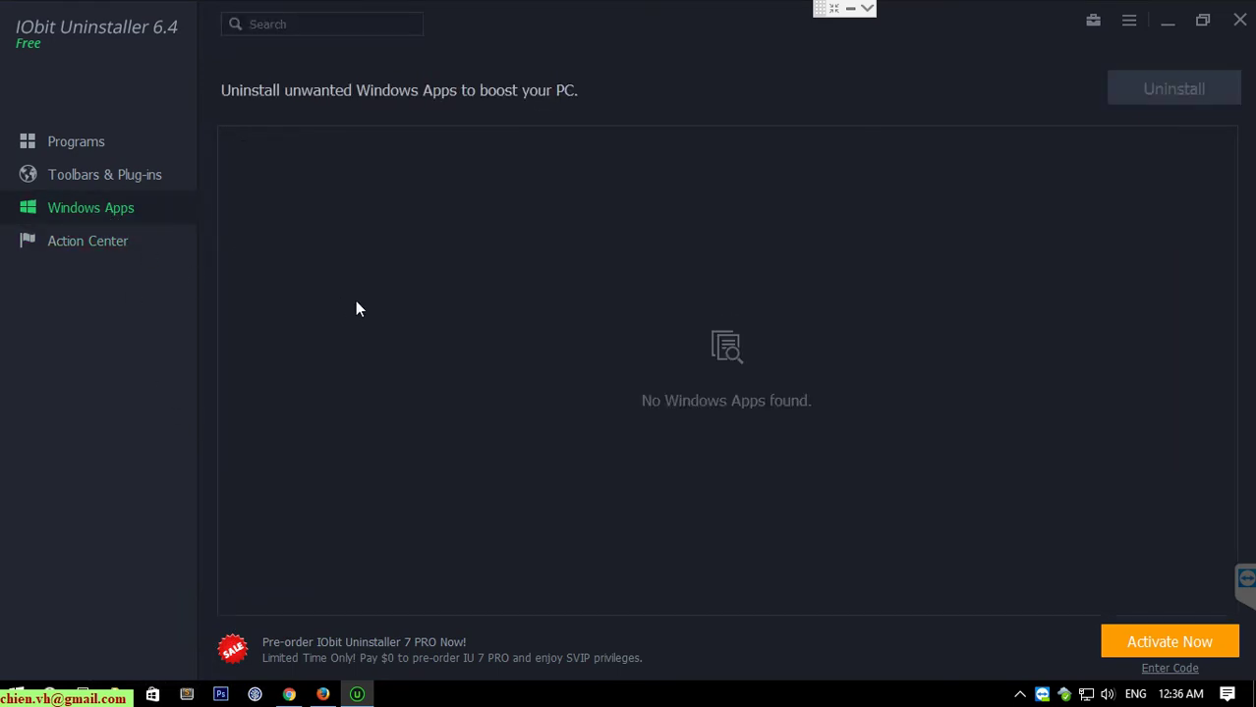